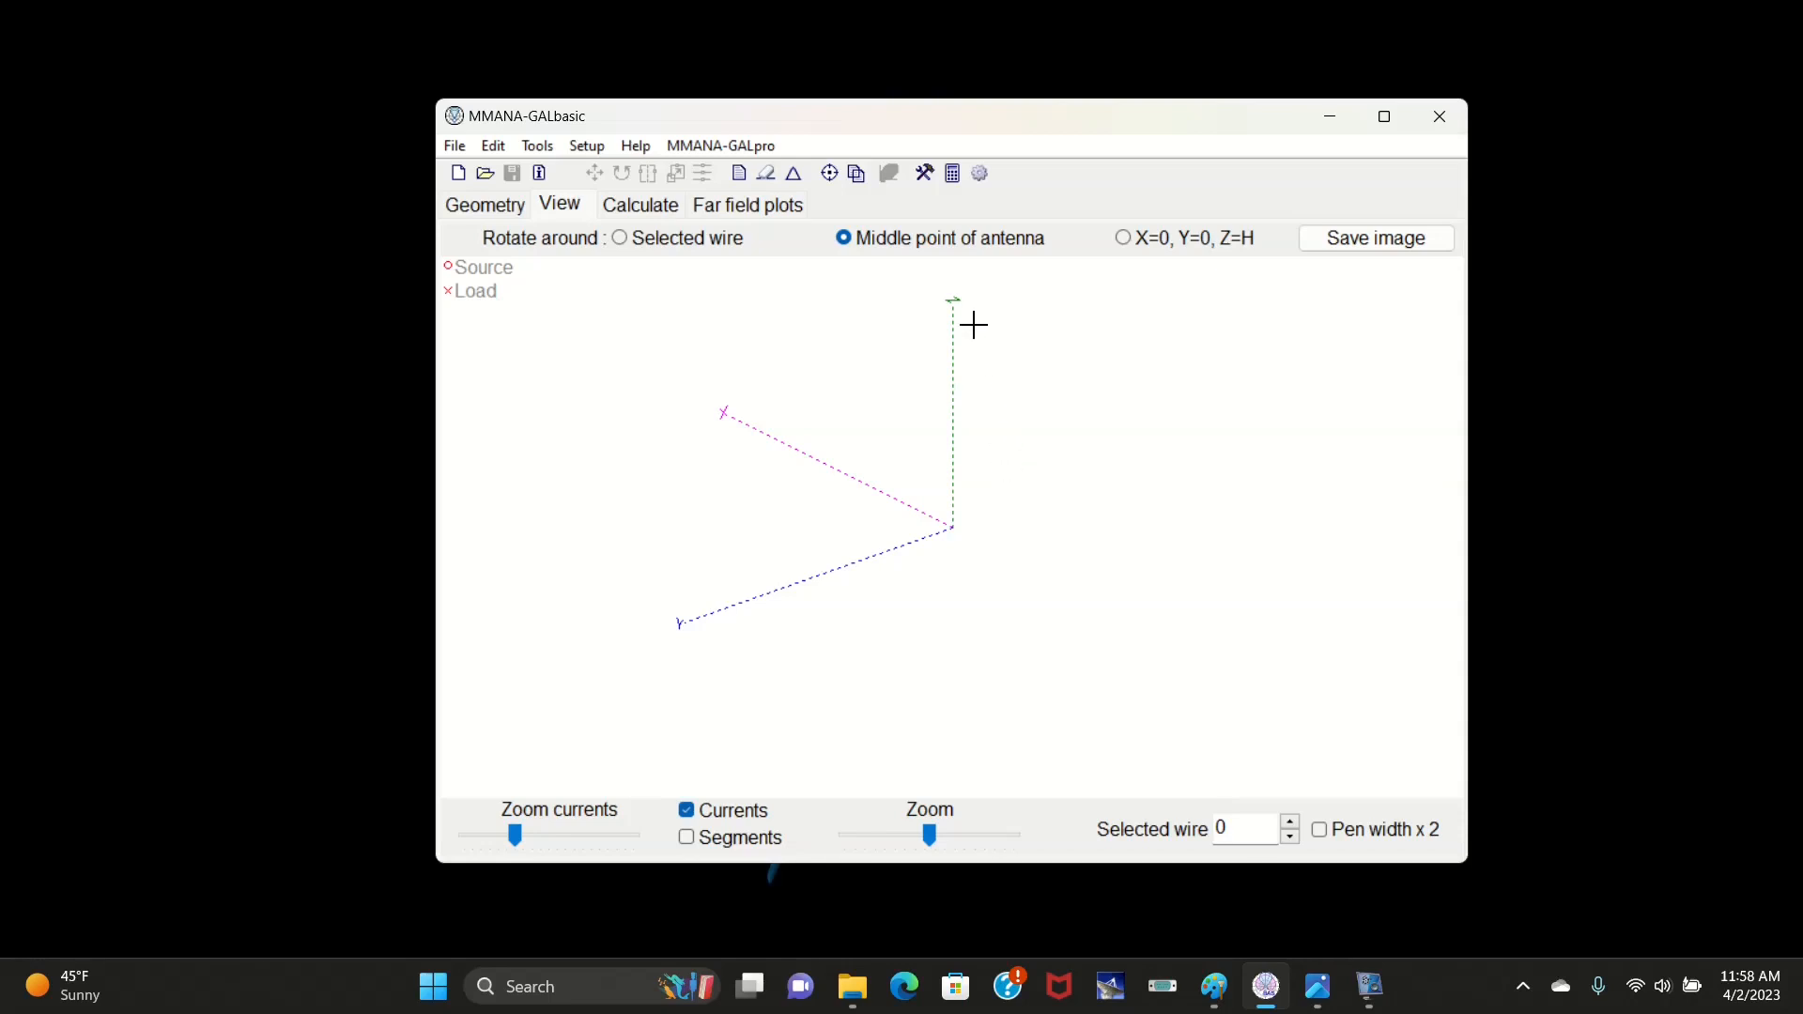
- Open the optimization log perfect-dipole-40.mao from the USB drive to load the 40 m dipole
{"action": "left_click", "coordinate": [470, 214]}
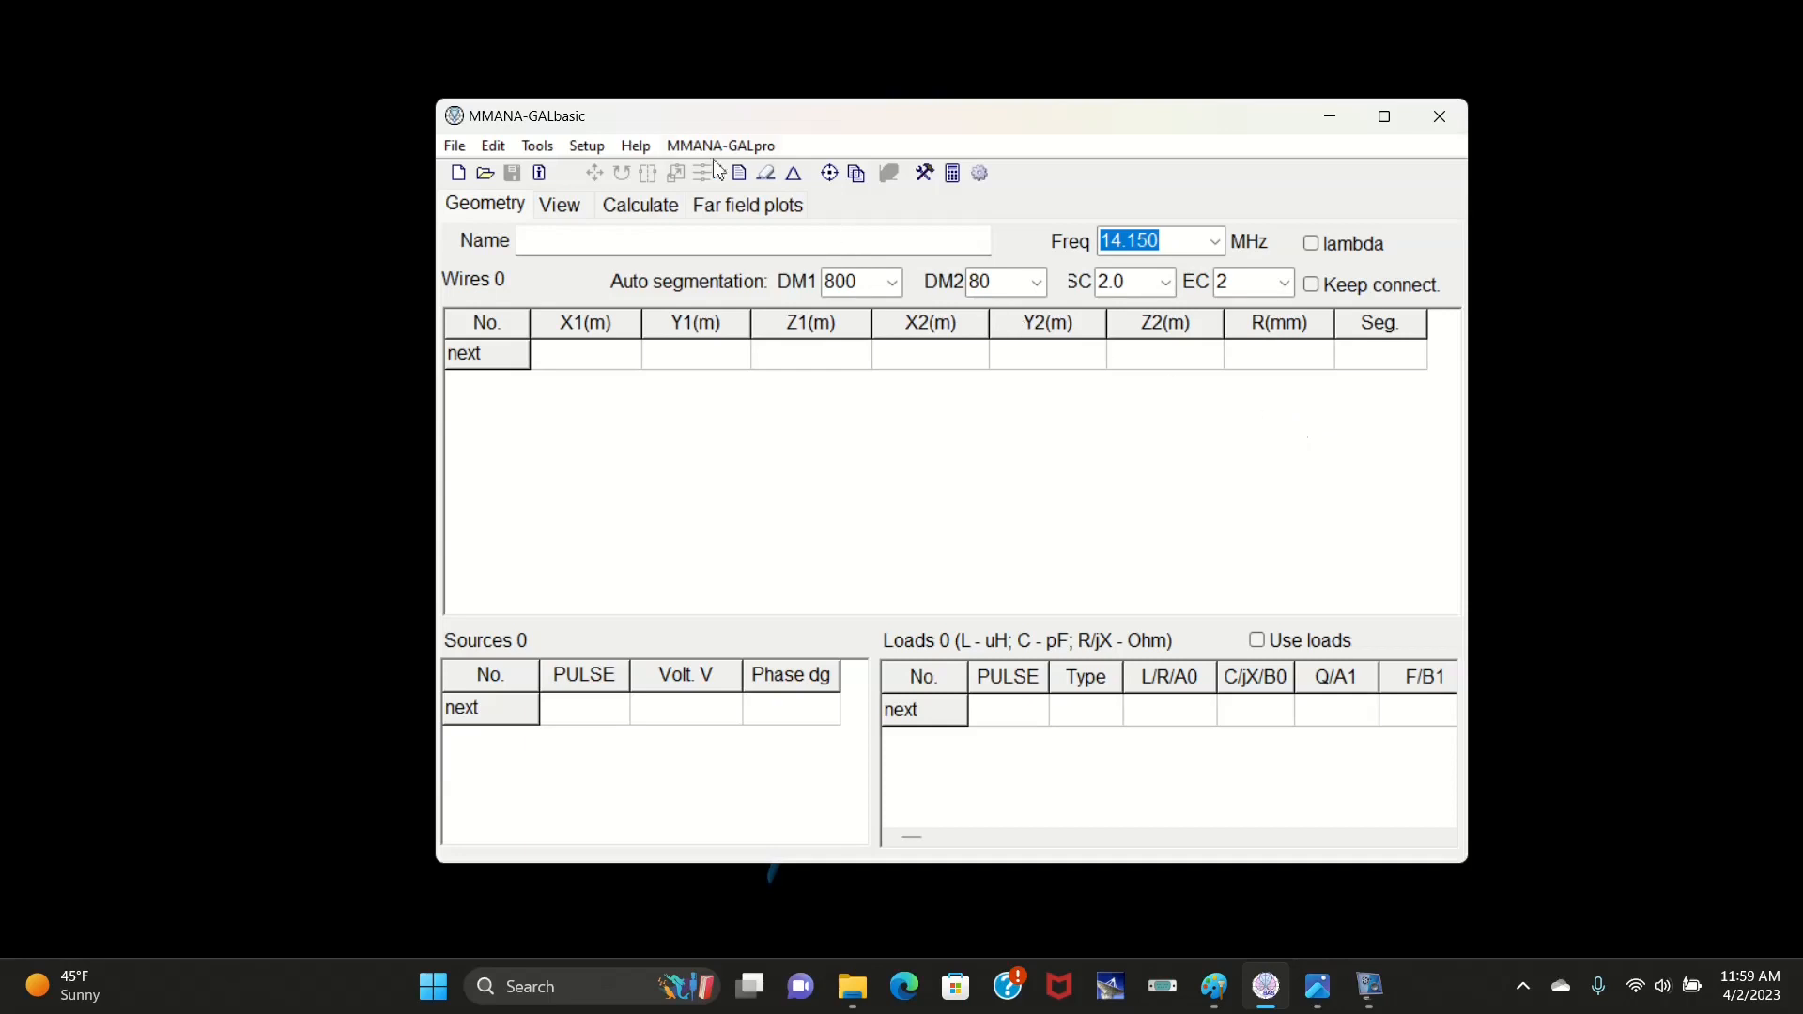
{"action": "left_click", "coordinate": [454, 146]}
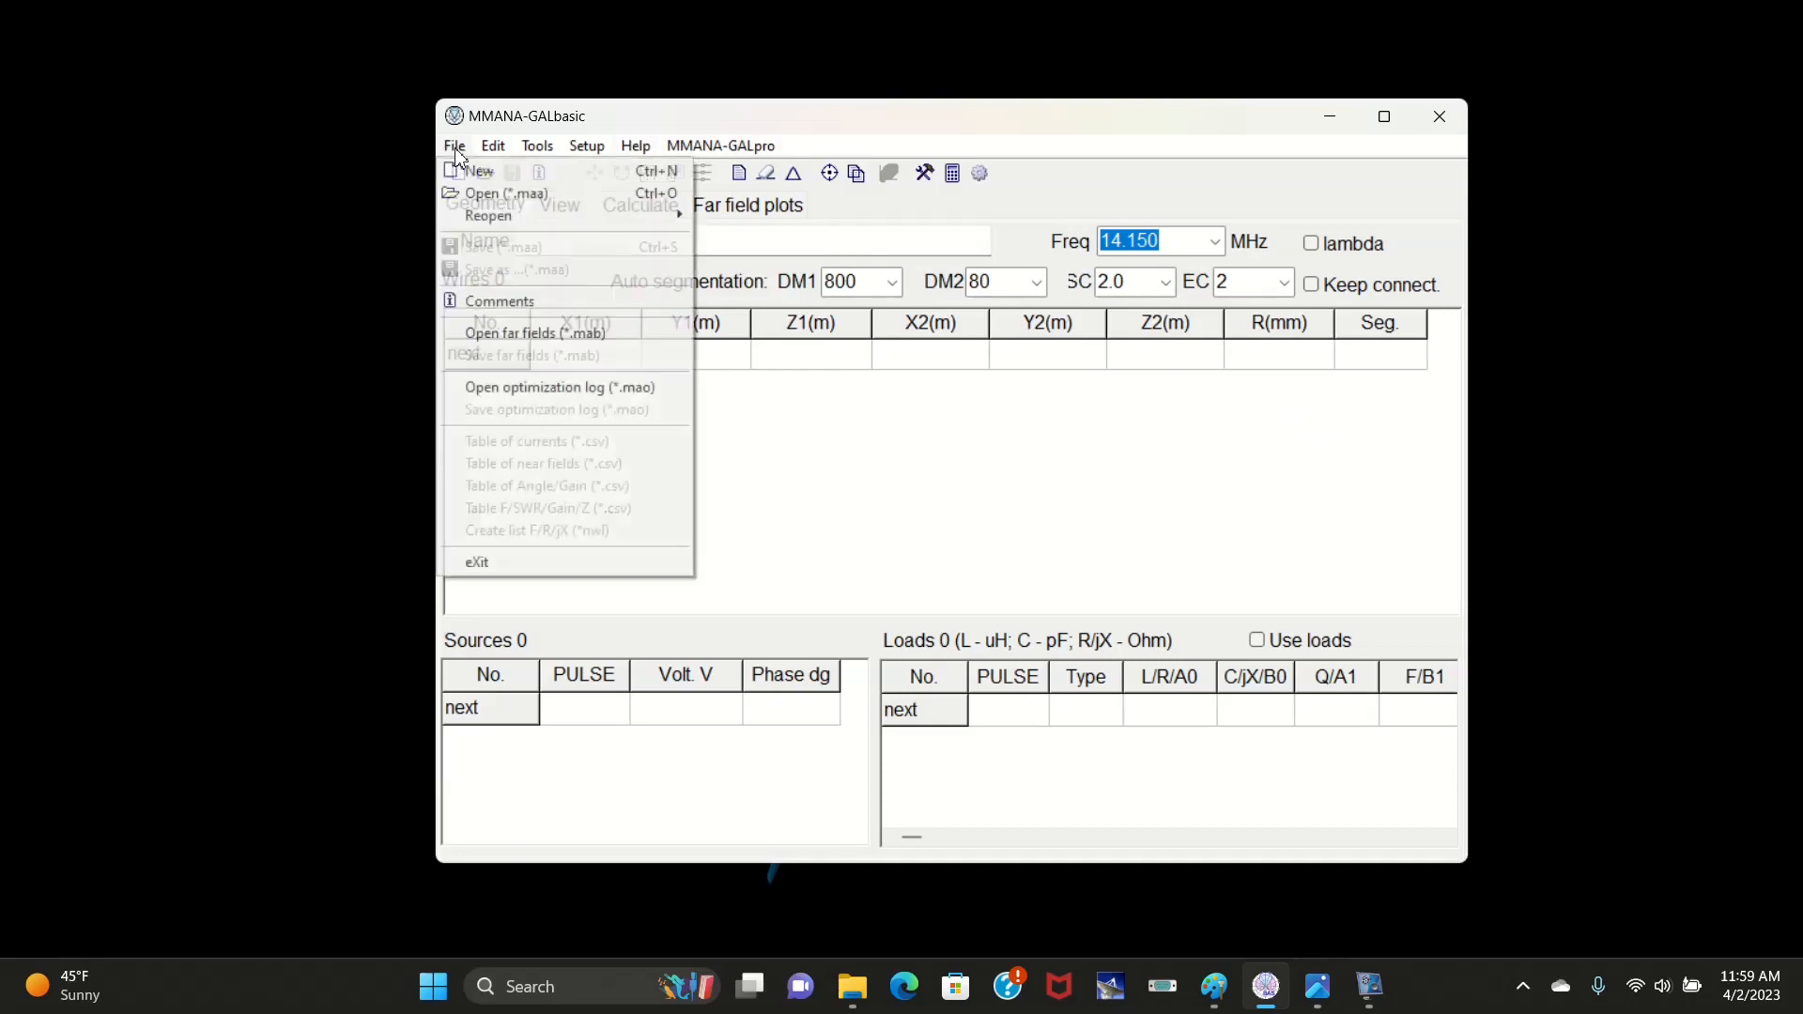
{"action": "left_click", "coordinate": [513, 386]}
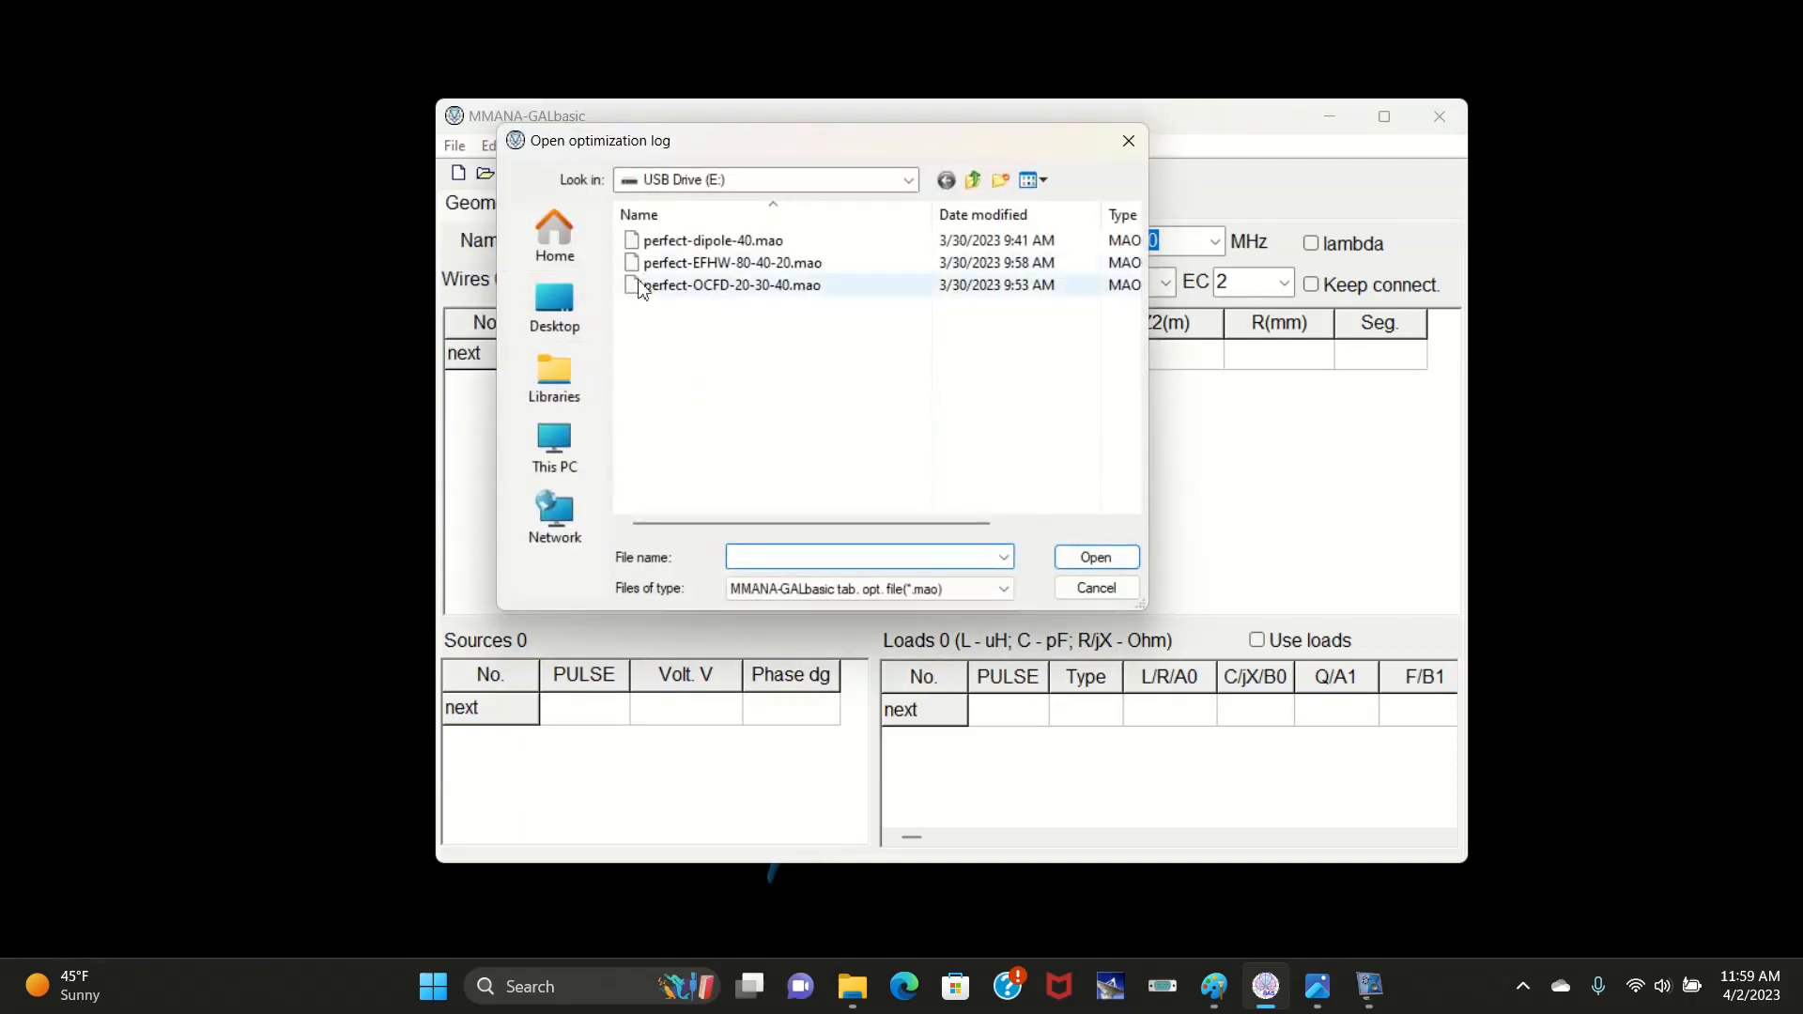
{"action": "left_click", "coordinate": [678, 242]}
{"action": "left_click", "coordinate": [1087, 559]}
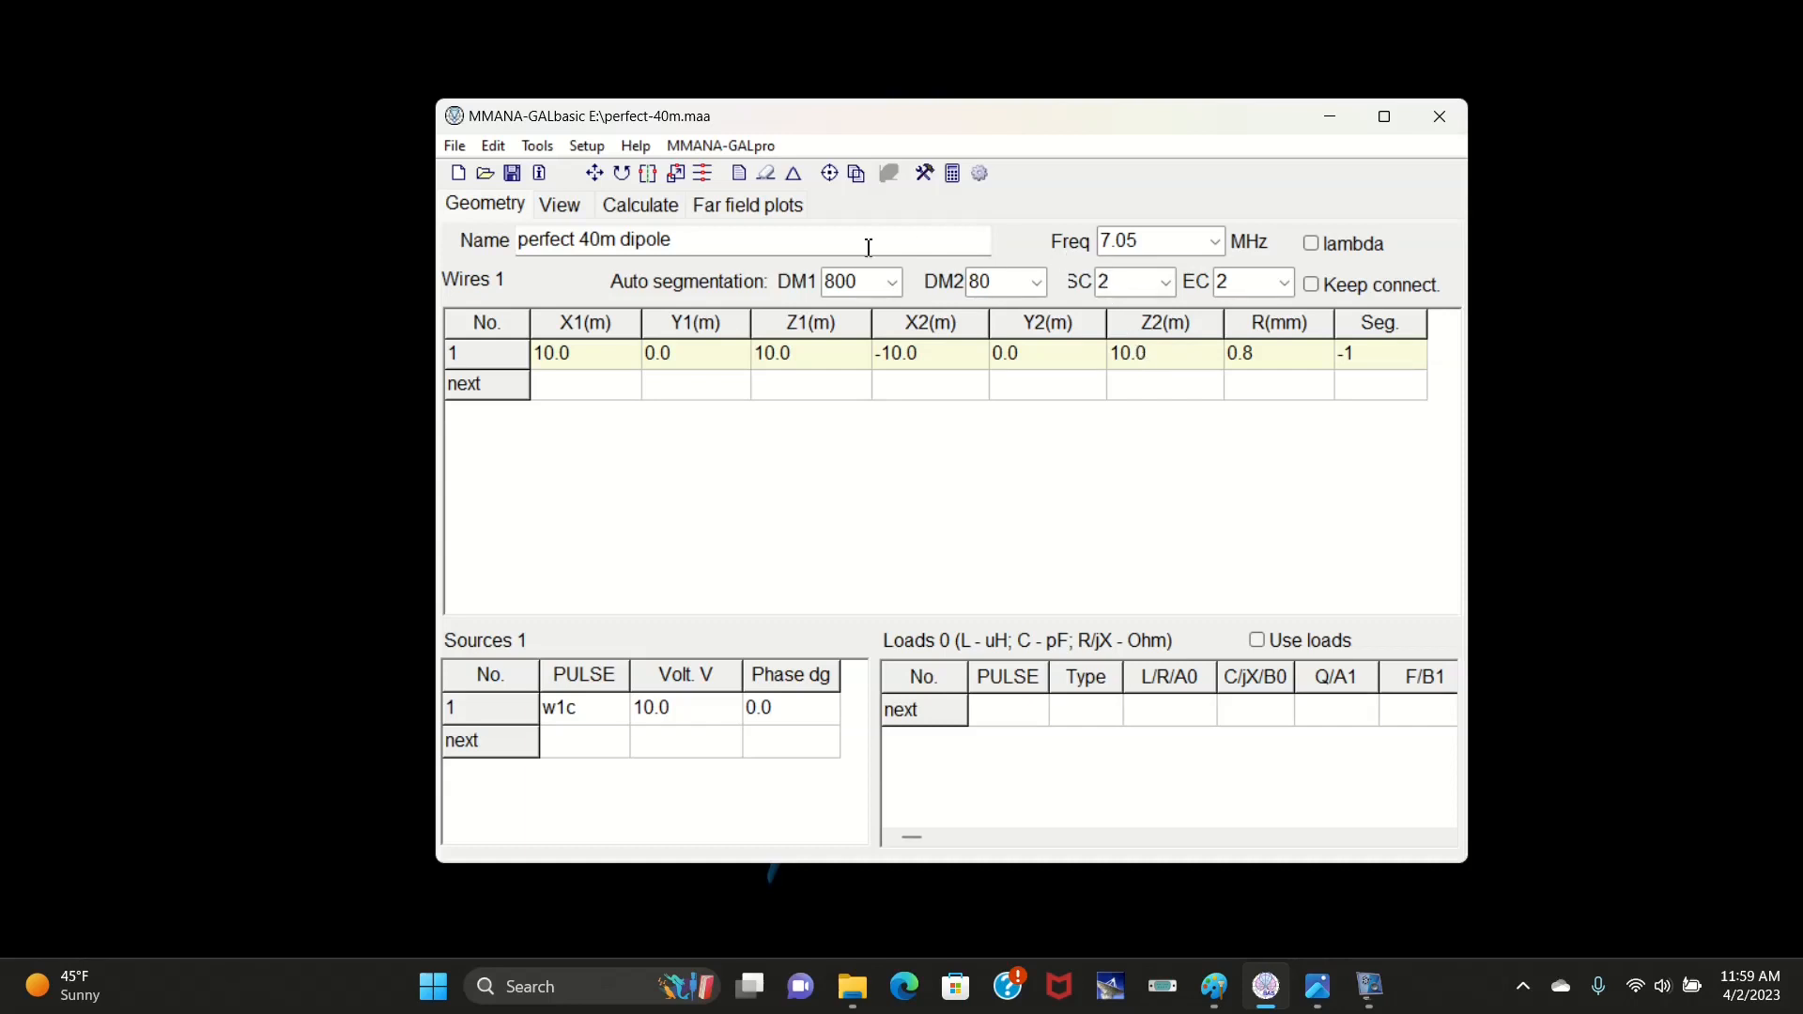
- Review the dipole's antenna drawing, its calculation settings, and its wire and source definitions
{"action": "left_click", "coordinate": [556, 206]}
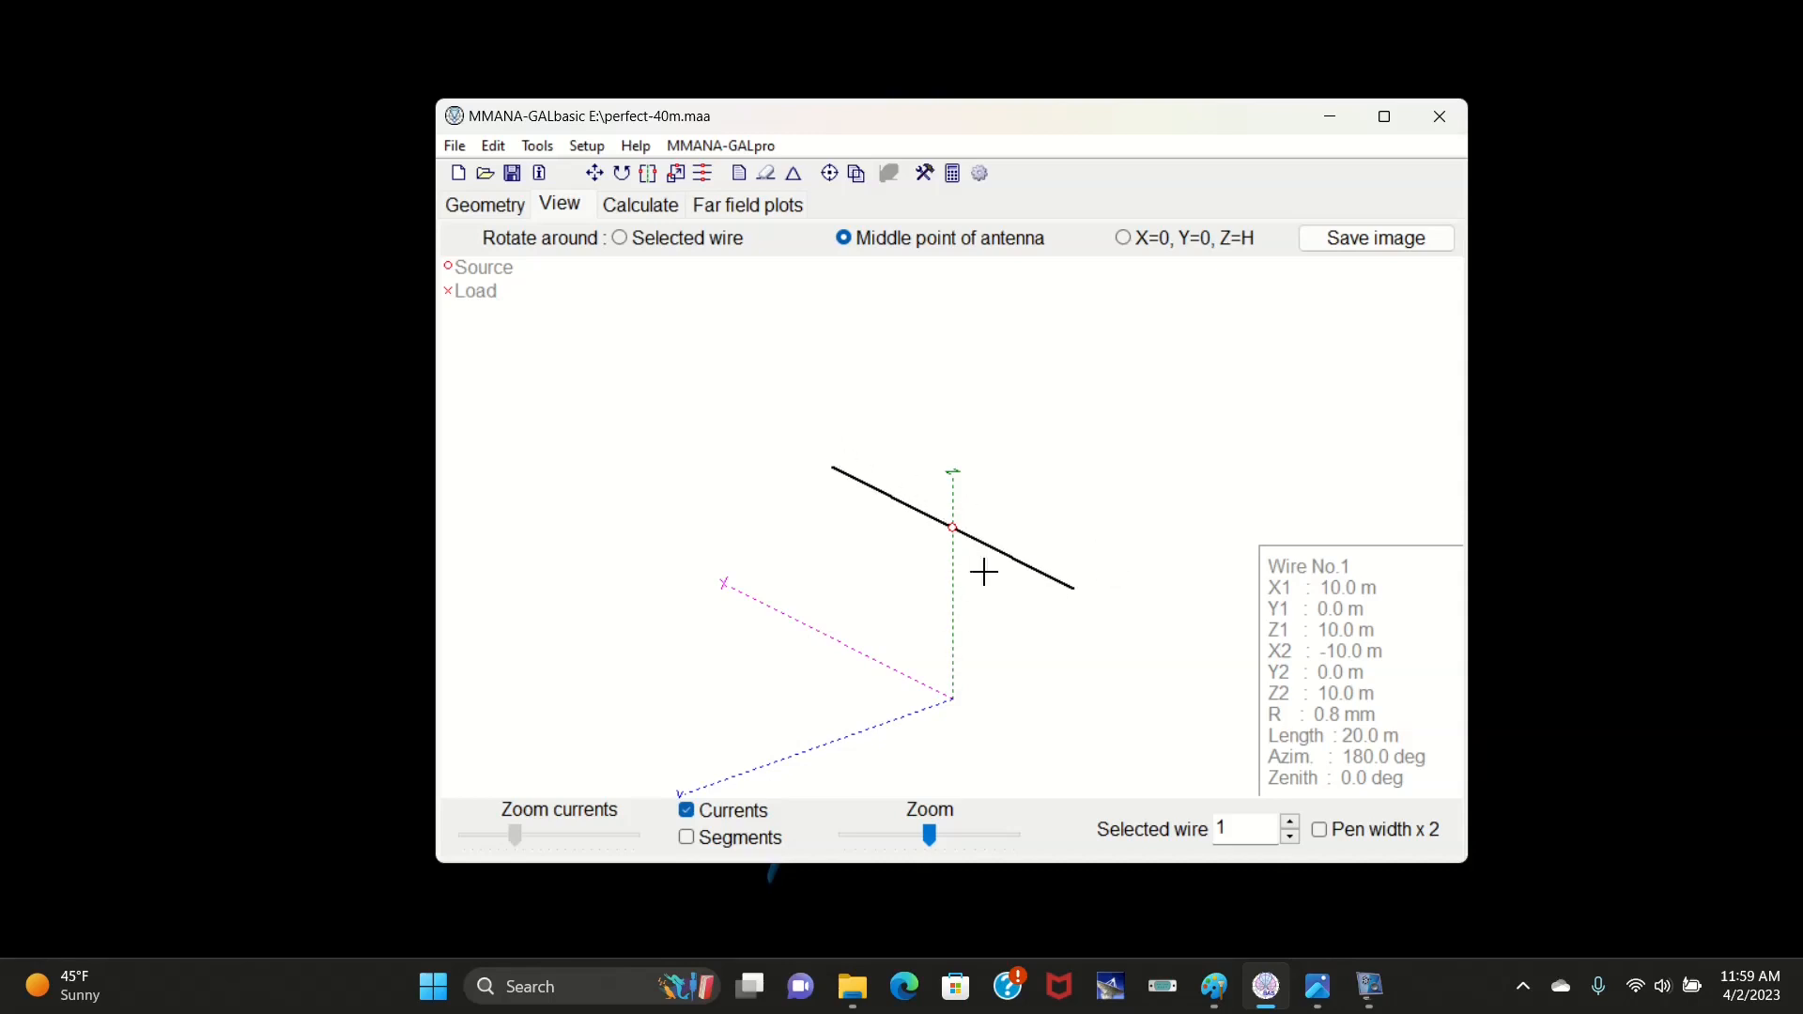
{"action": "left_click", "coordinate": [650, 206]}
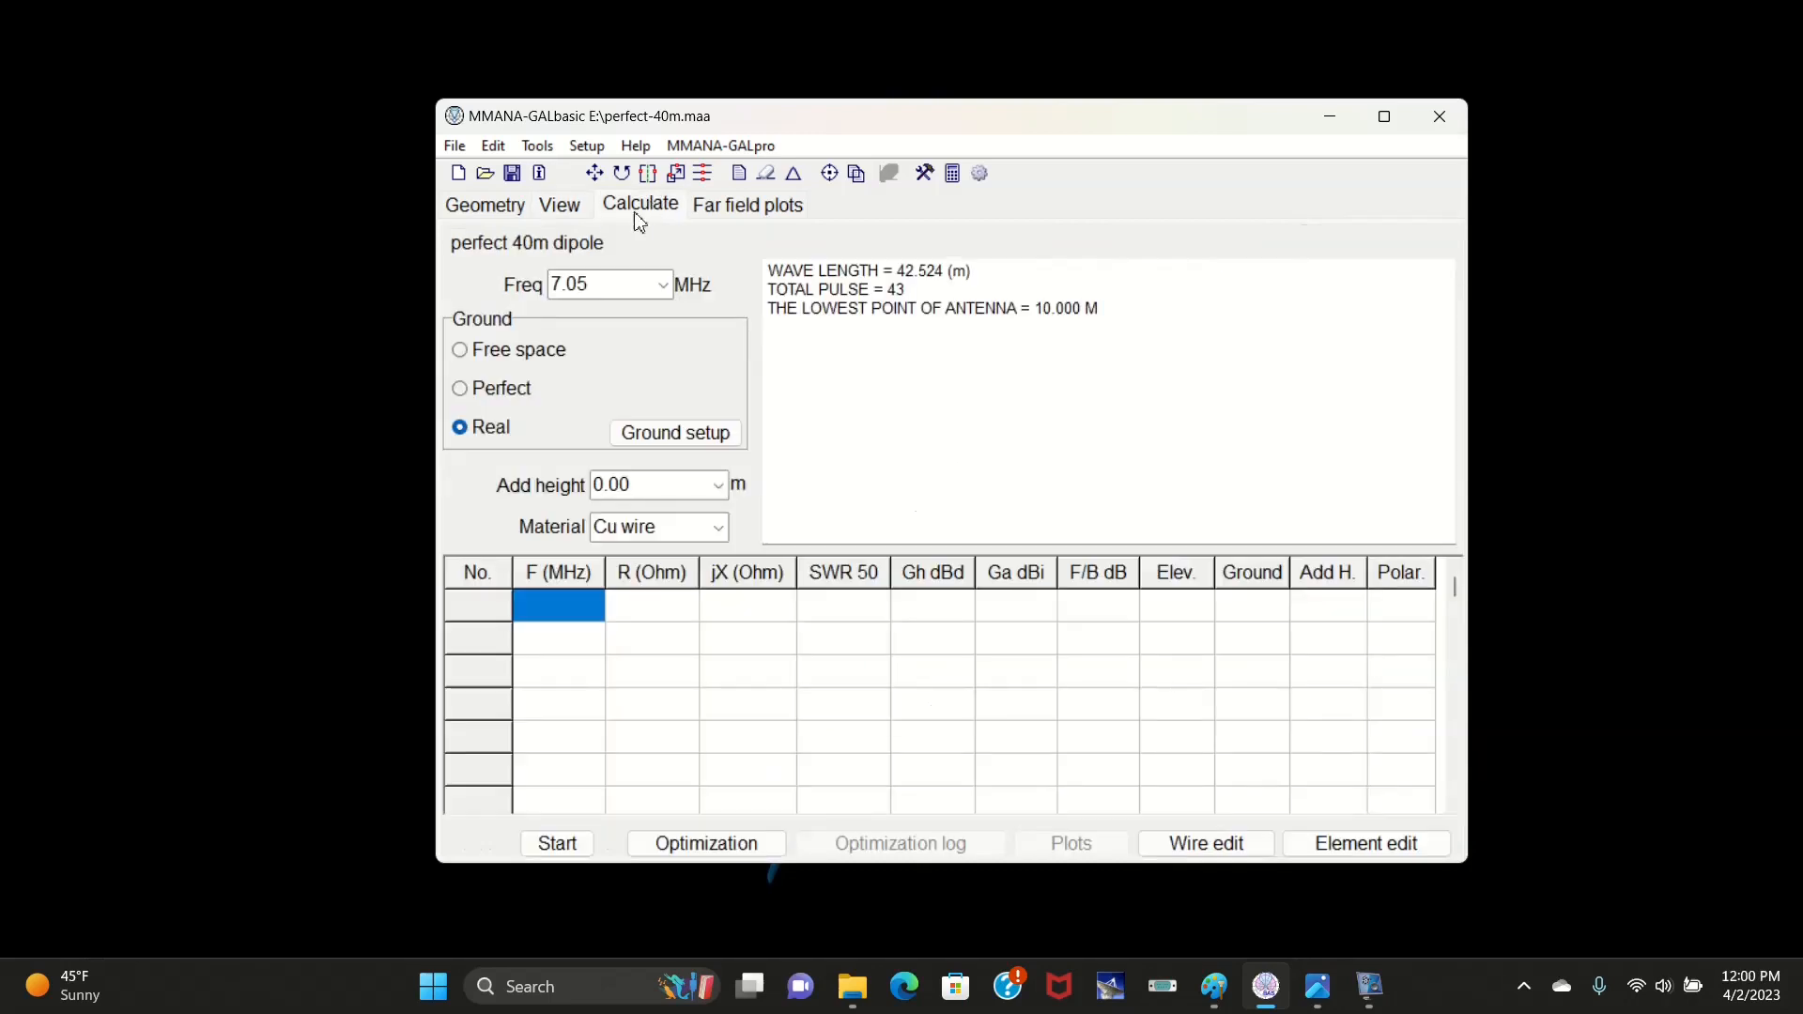
{"action": "left_click", "coordinate": [491, 216]}
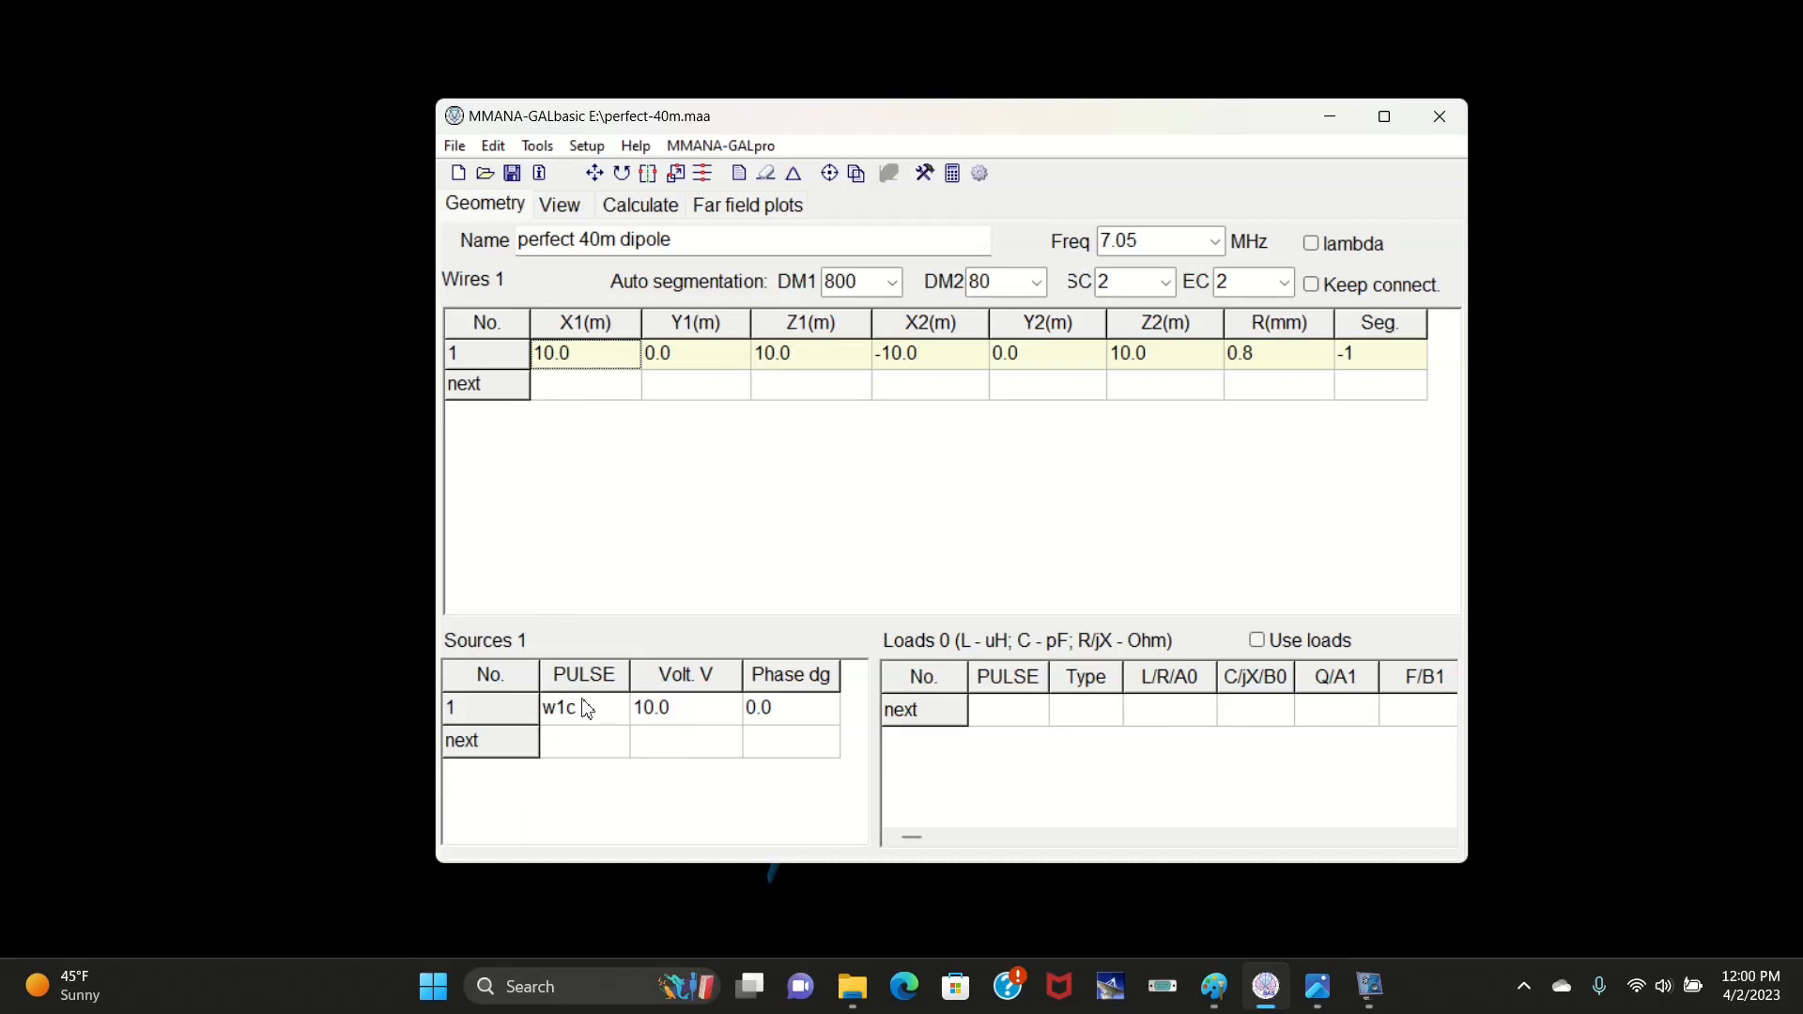
- Check the available wire materials, keep Cu wire, and calculate the dipole at 7.05 MHz over real ground
{"action": "left_click", "coordinate": [640, 206]}
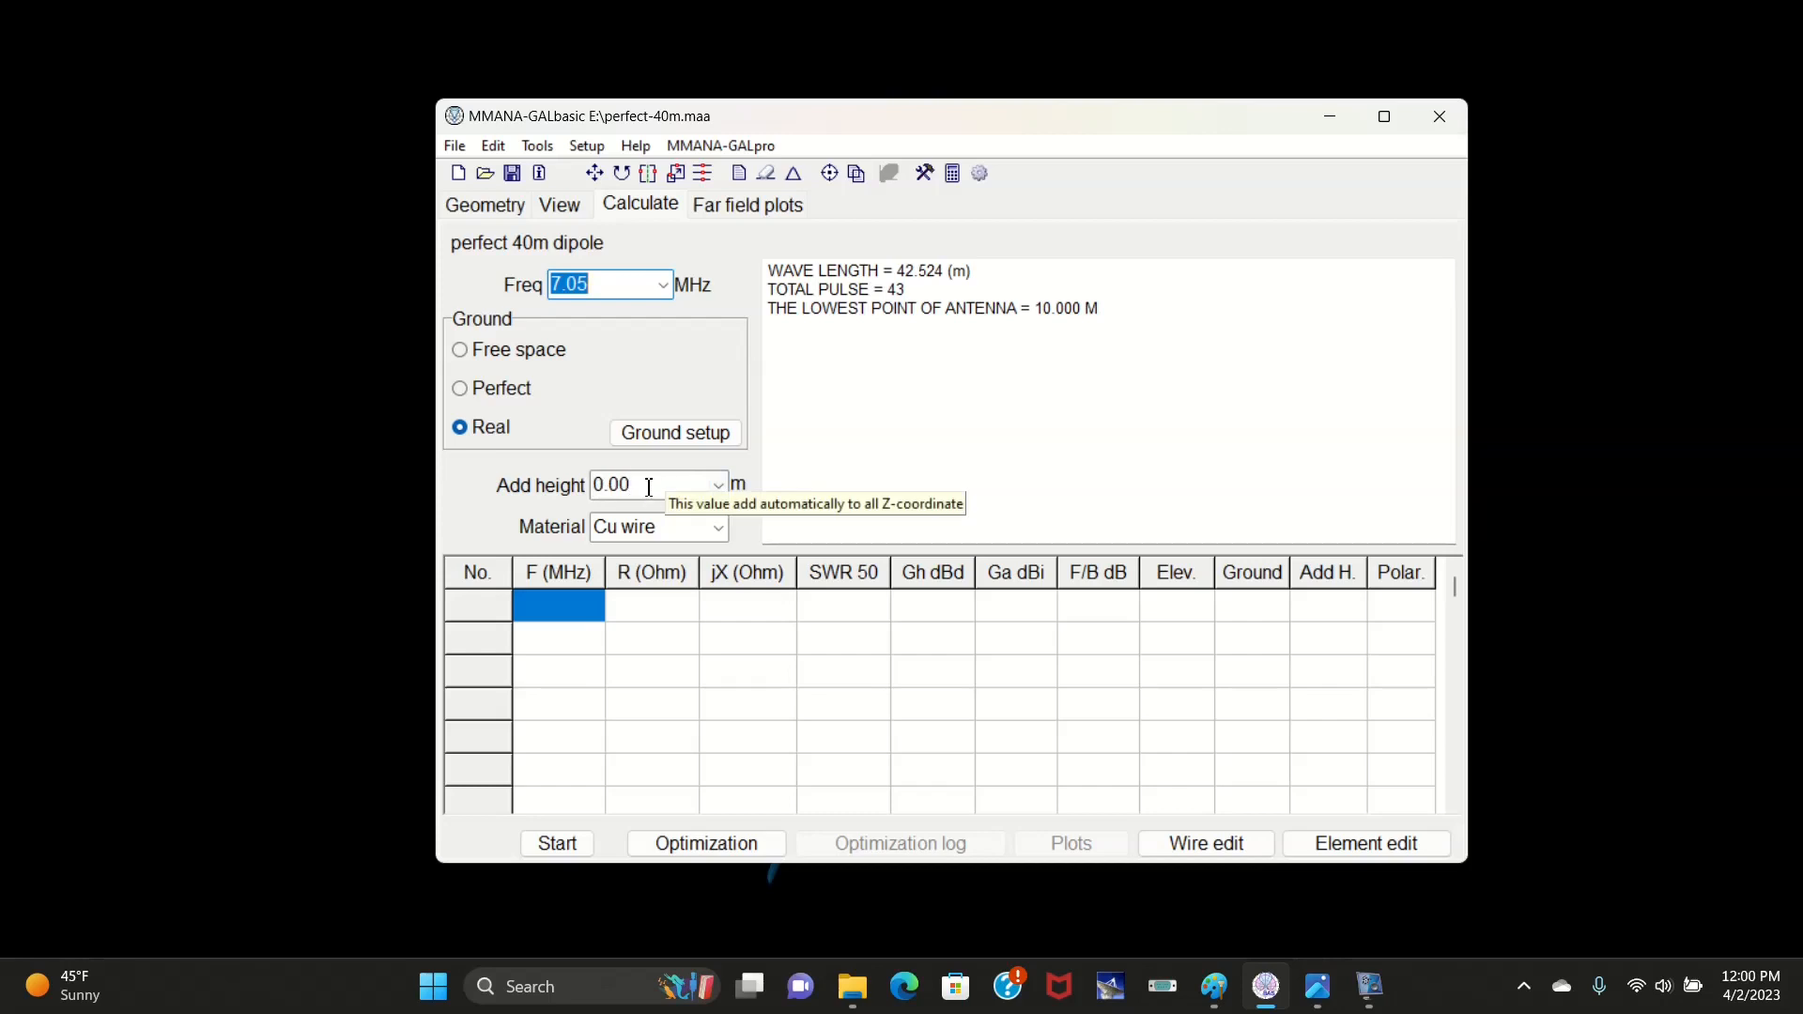
{"action": "left_click", "coordinate": [718, 530]}
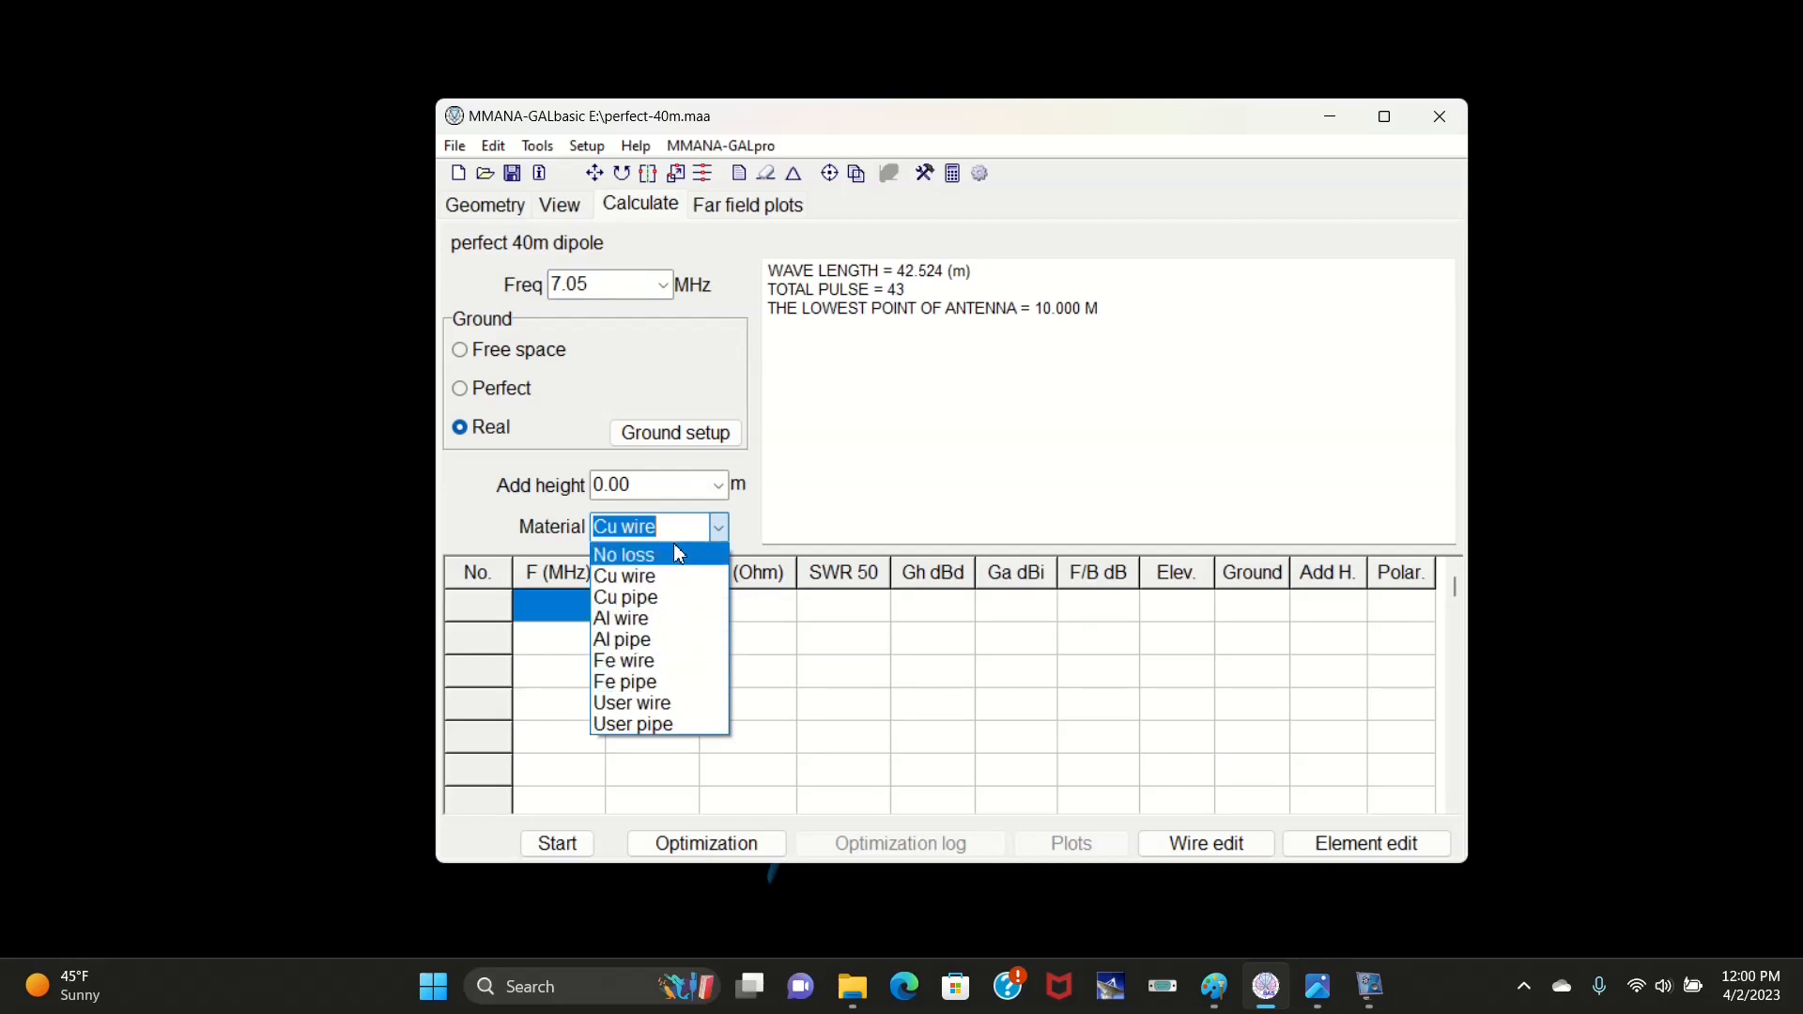
{"action": "left_click", "coordinate": [716, 488]}
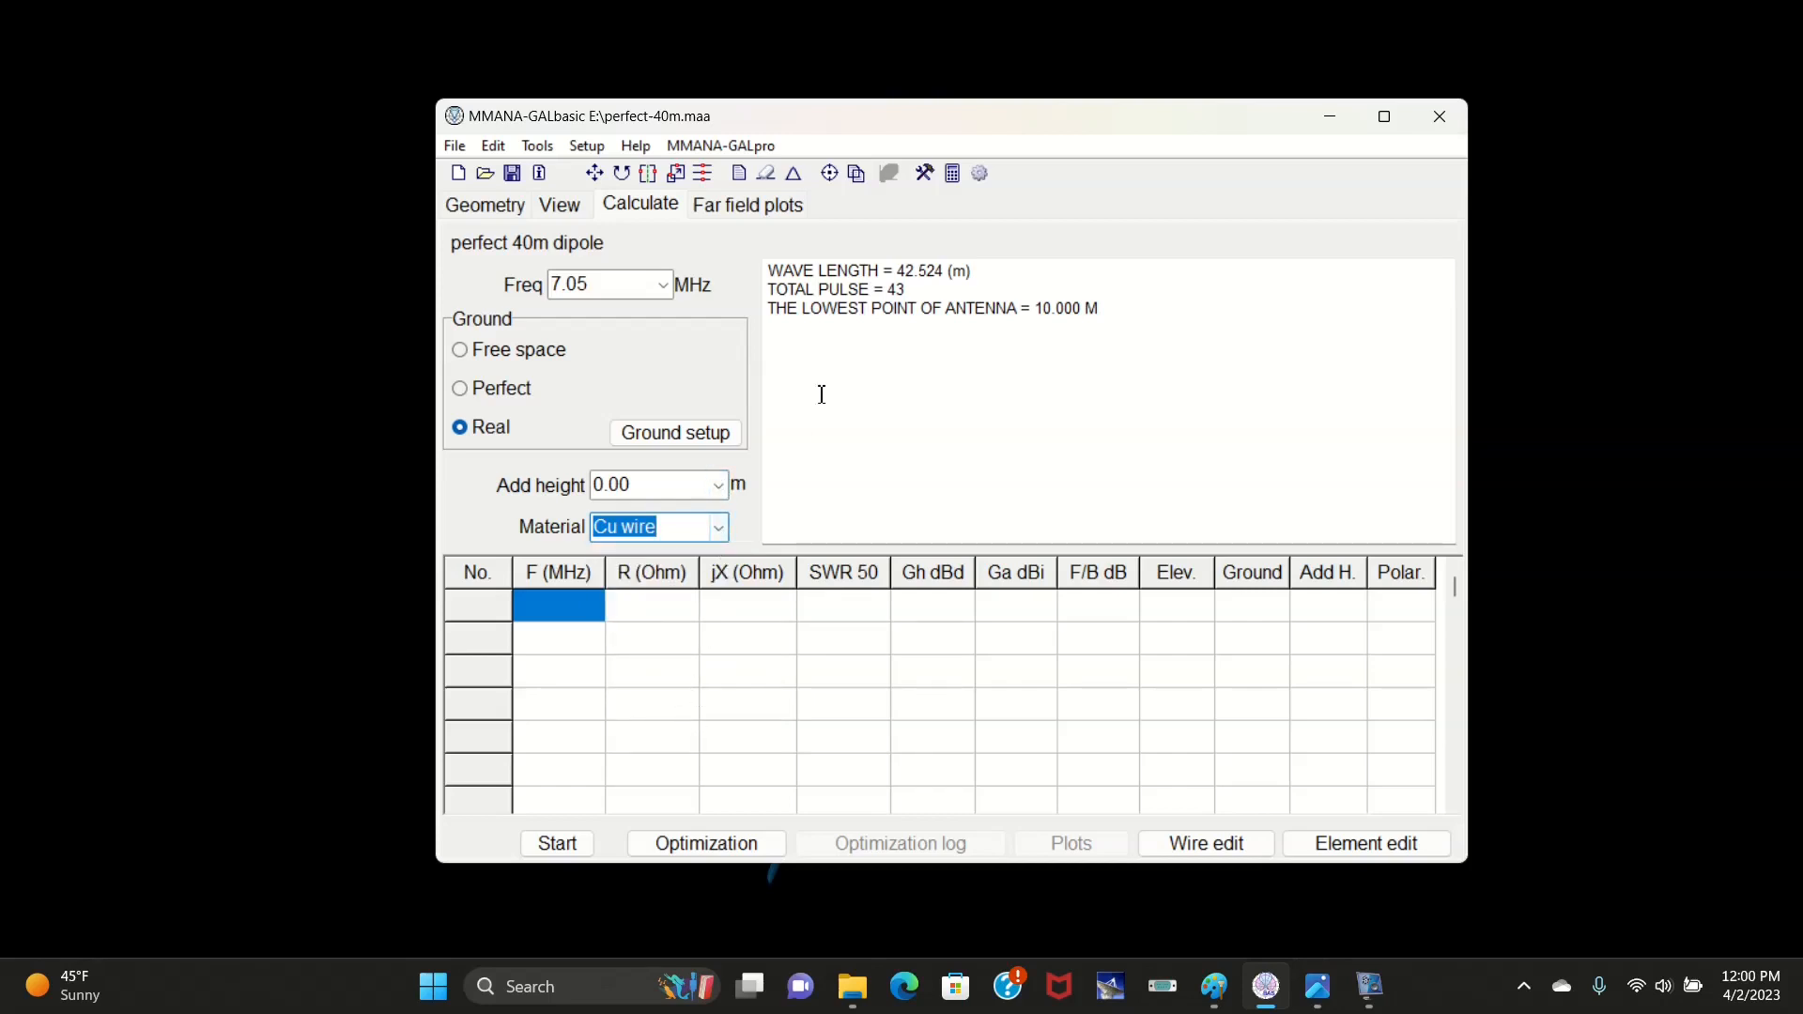
{"action": "left_click", "coordinate": [557, 845]}
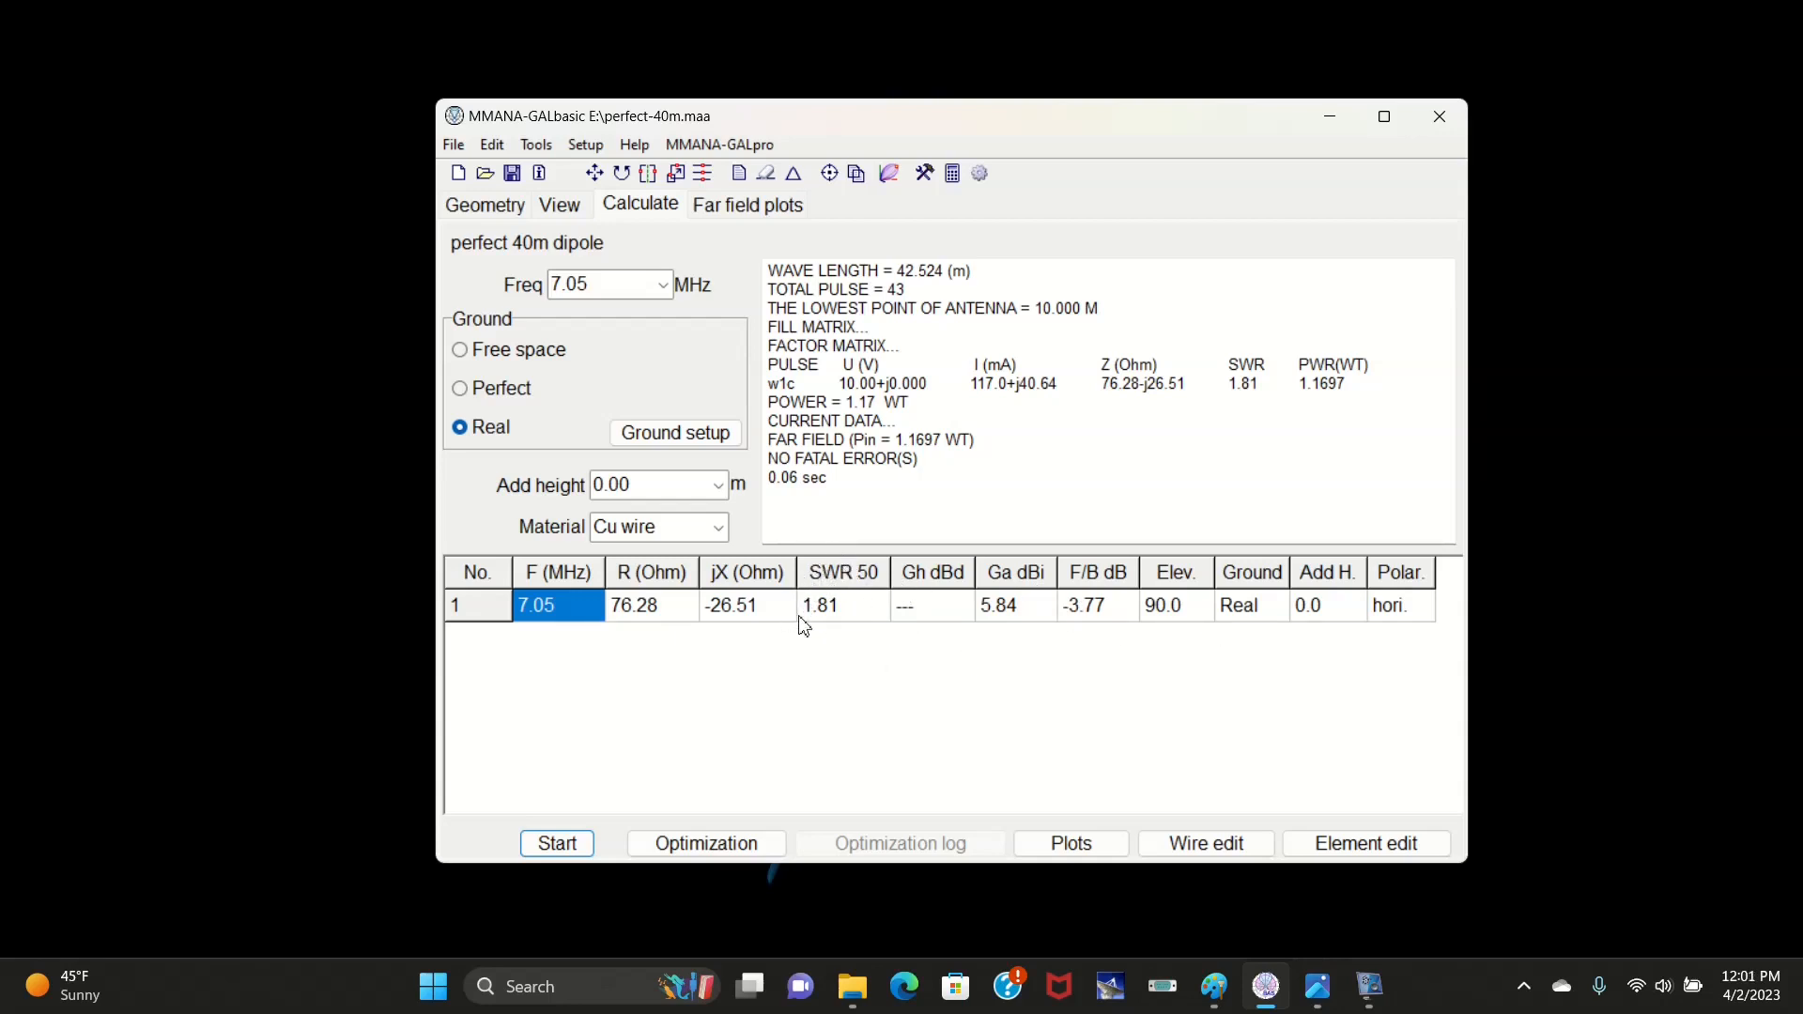
- Inspect the current distribution along the dipole with an enlarged current scale, and return to the calculation results
{"action": "left_click", "coordinate": [575, 207]}
{"action": "mouse_move", "coordinate": [514, 835]}
{"action": "left_mouse_down"}
{"action": "mouse_move", "coordinate": [559, 836]}
{"action": "mouse_move", "coordinate": [543, 836]}
{"action": "left_mouse_up"}
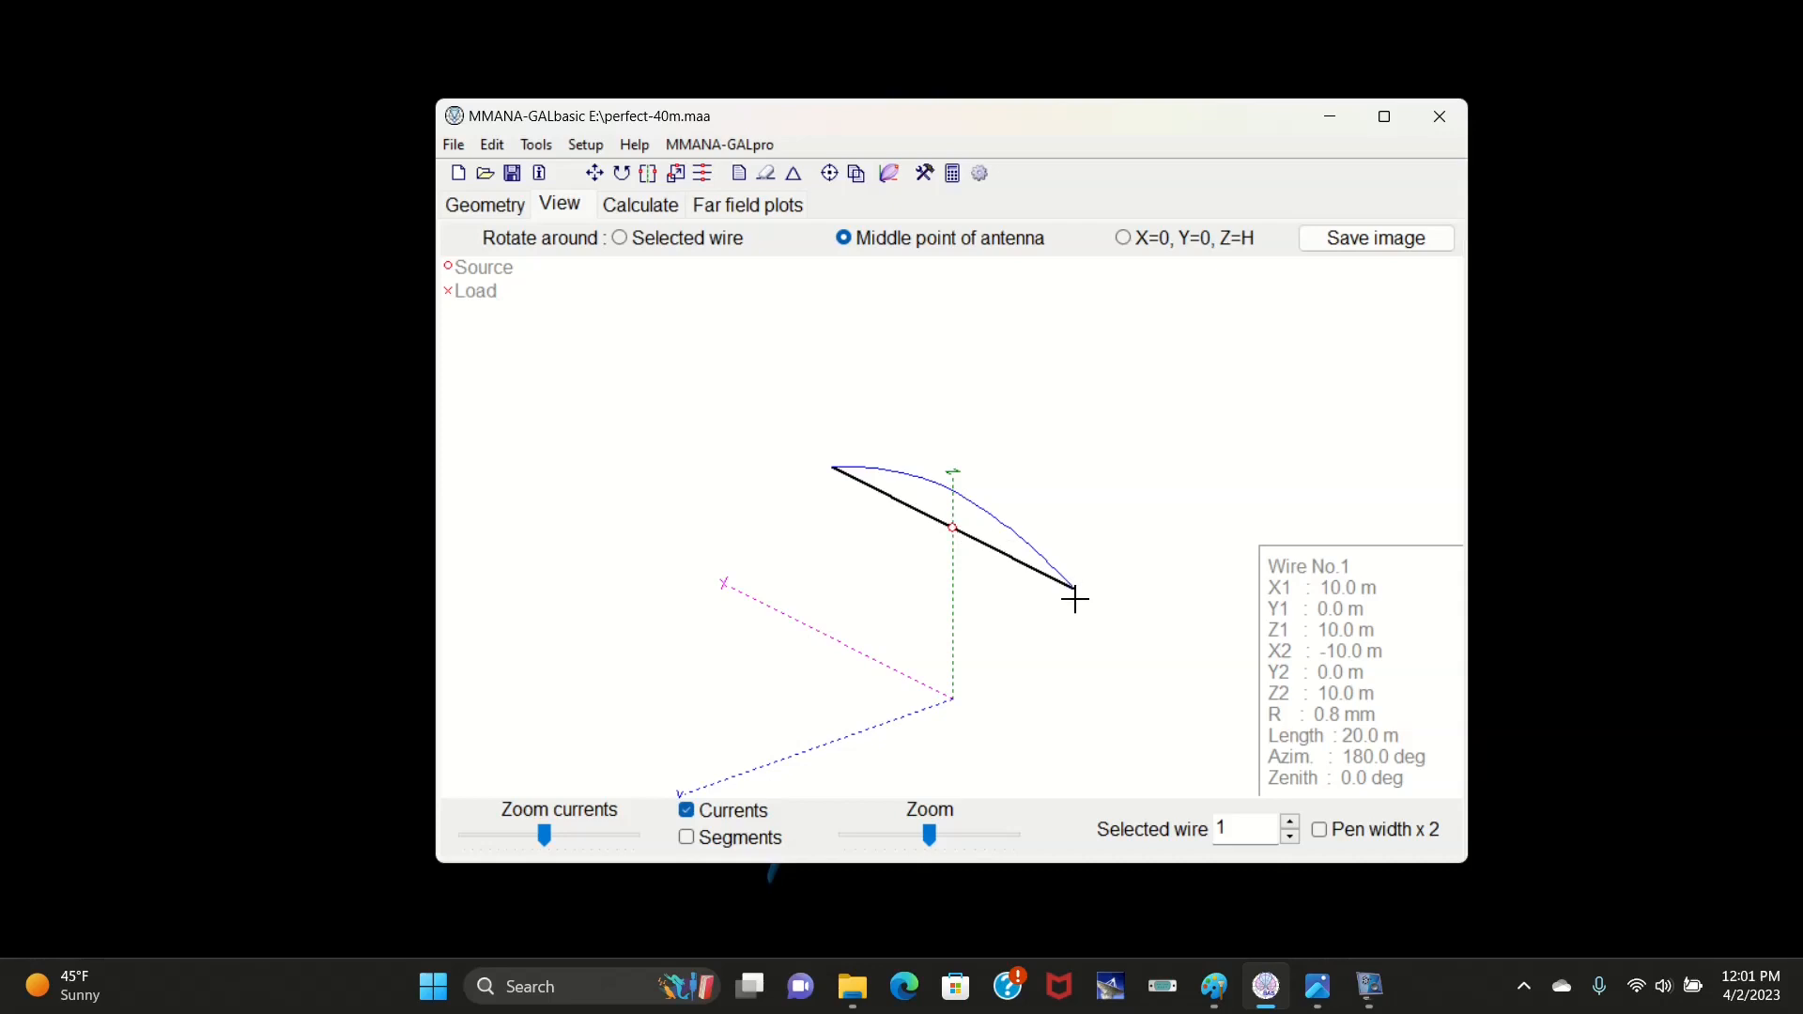
{"action": "left_click", "coordinate": [663, 207]}
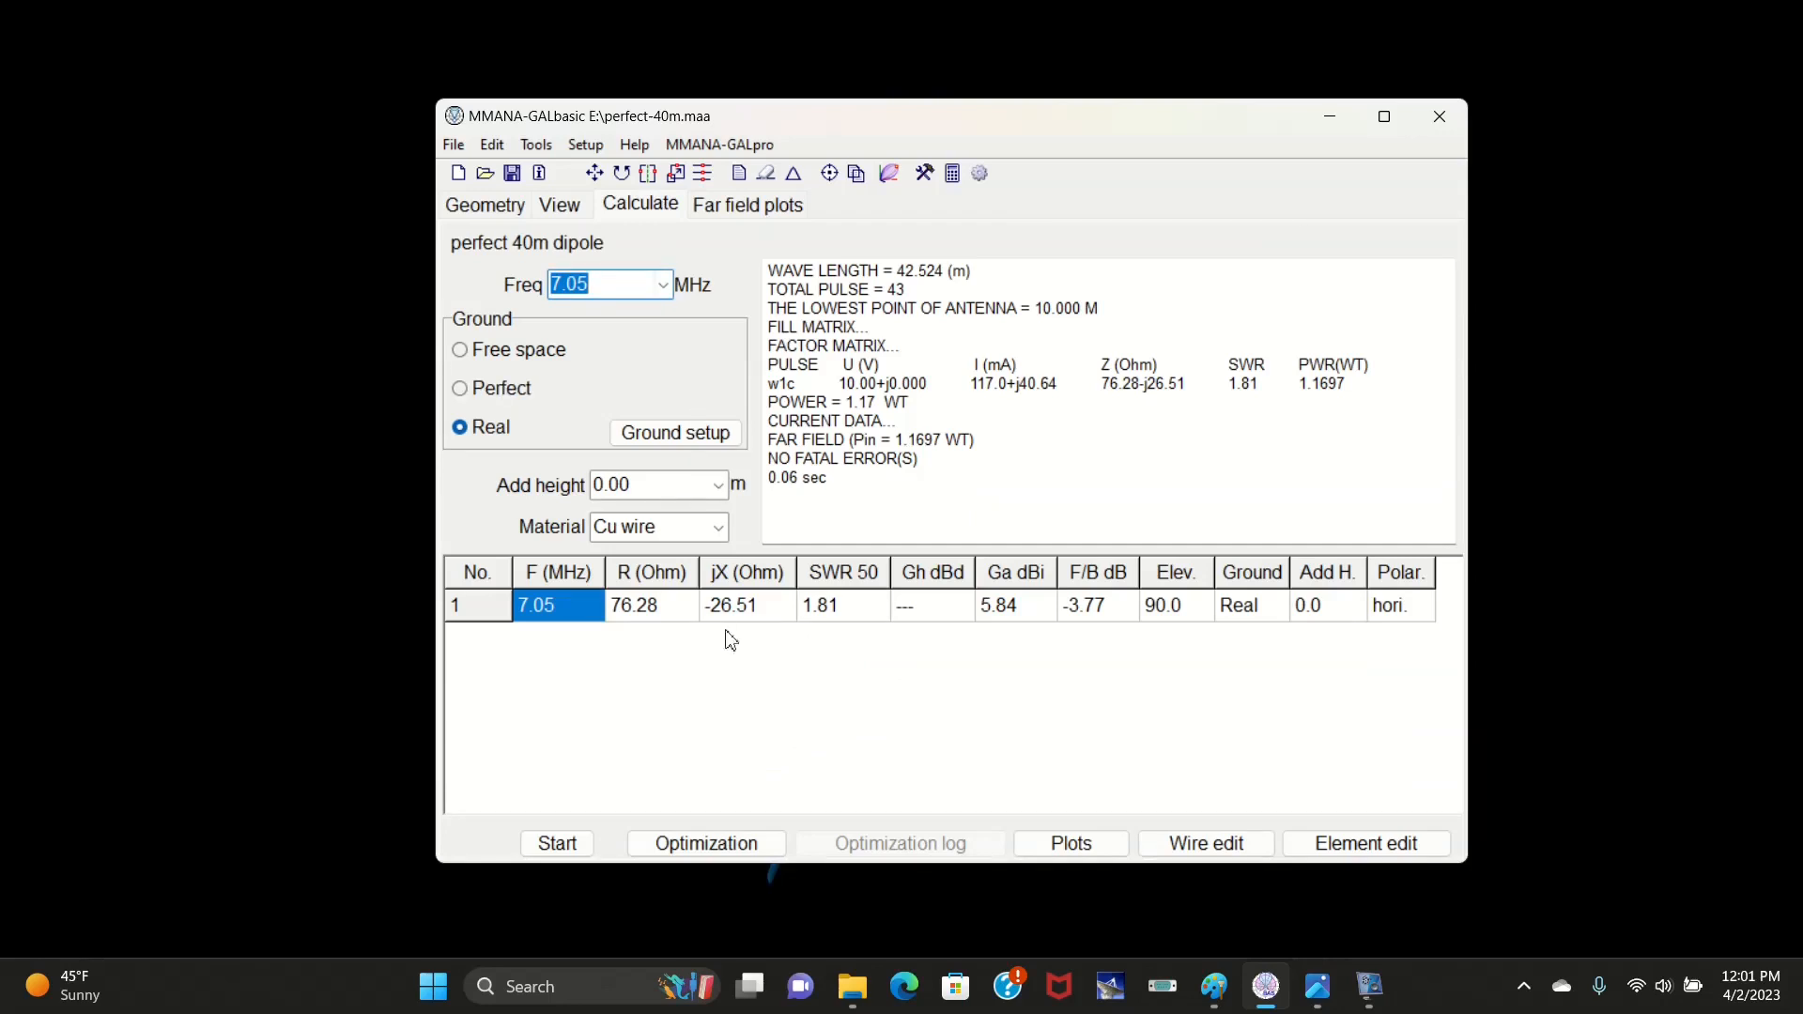
- Optimize the dipole's length and height with SWR as the only goal, without saving the optimization log
{"action": "left_click", "coordinate": [706, 843]}
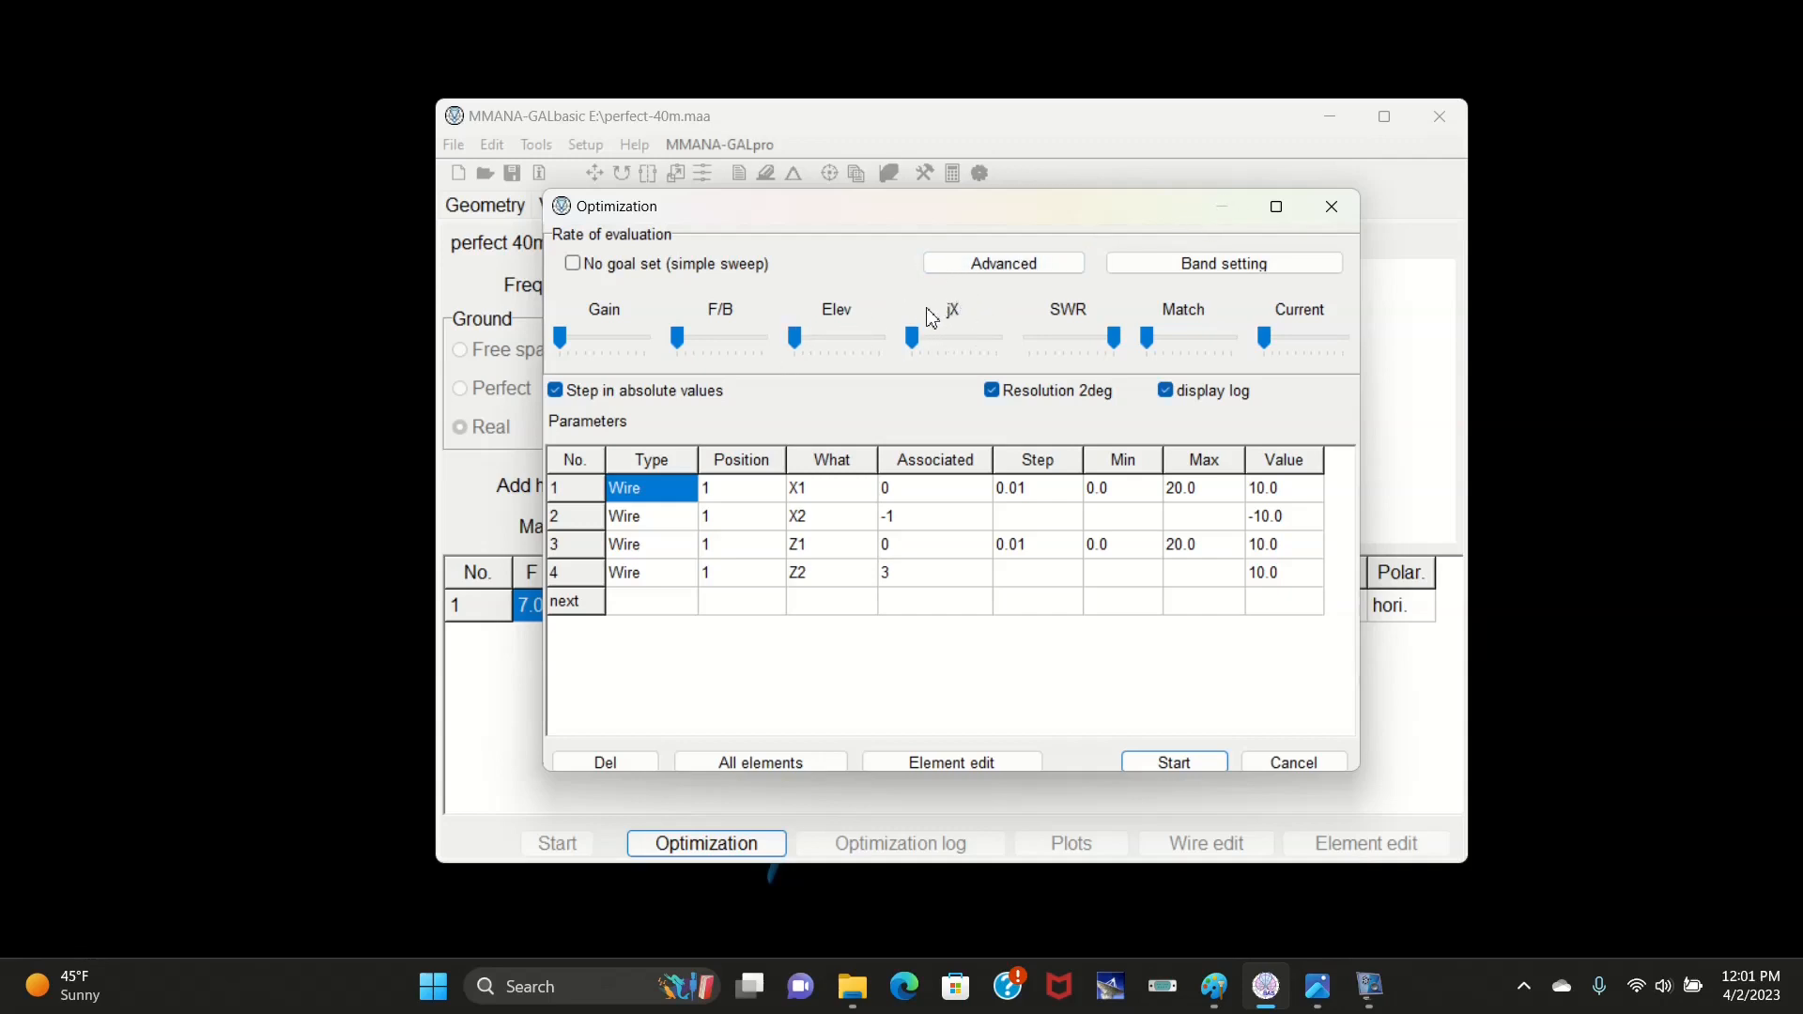
{"action": "left_click_drag", "start_coordinate": [1111, 342], "coordinate": [1112, 344]}
{"action": "left_click", "coordinate": [1160, 769]}
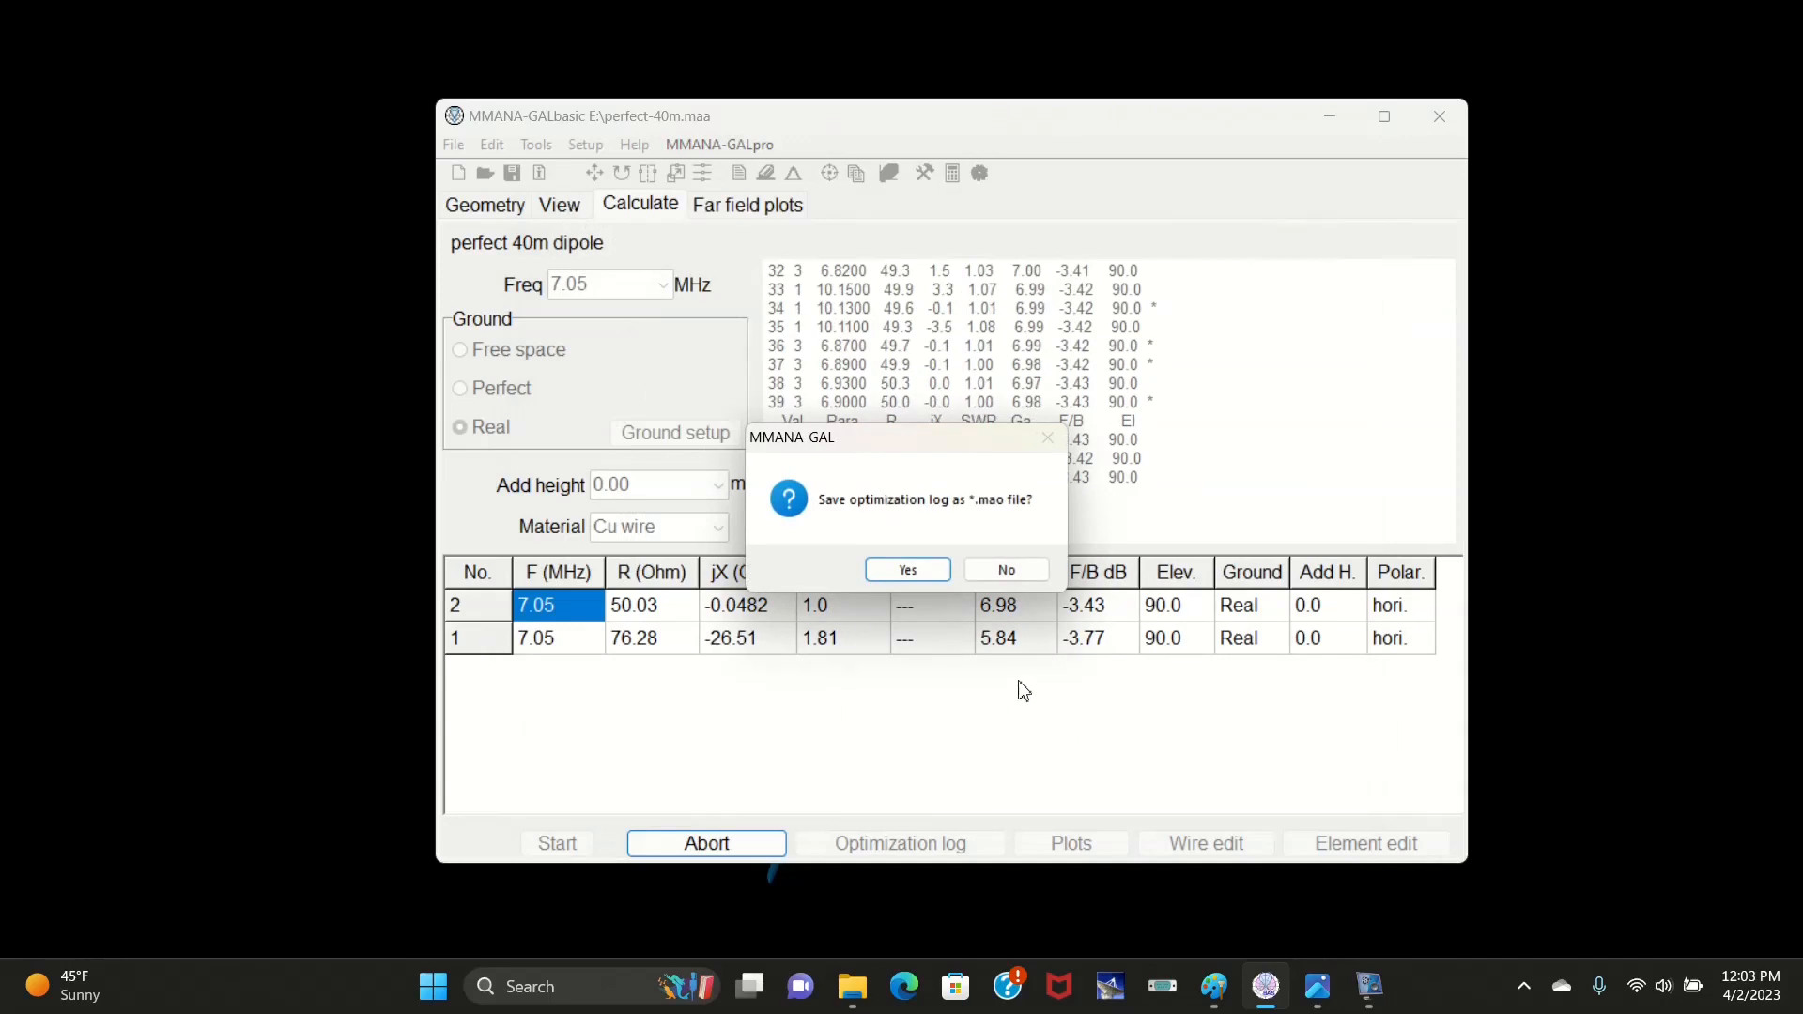
{"action": "left_click", "coordinate": [1007, 572]}
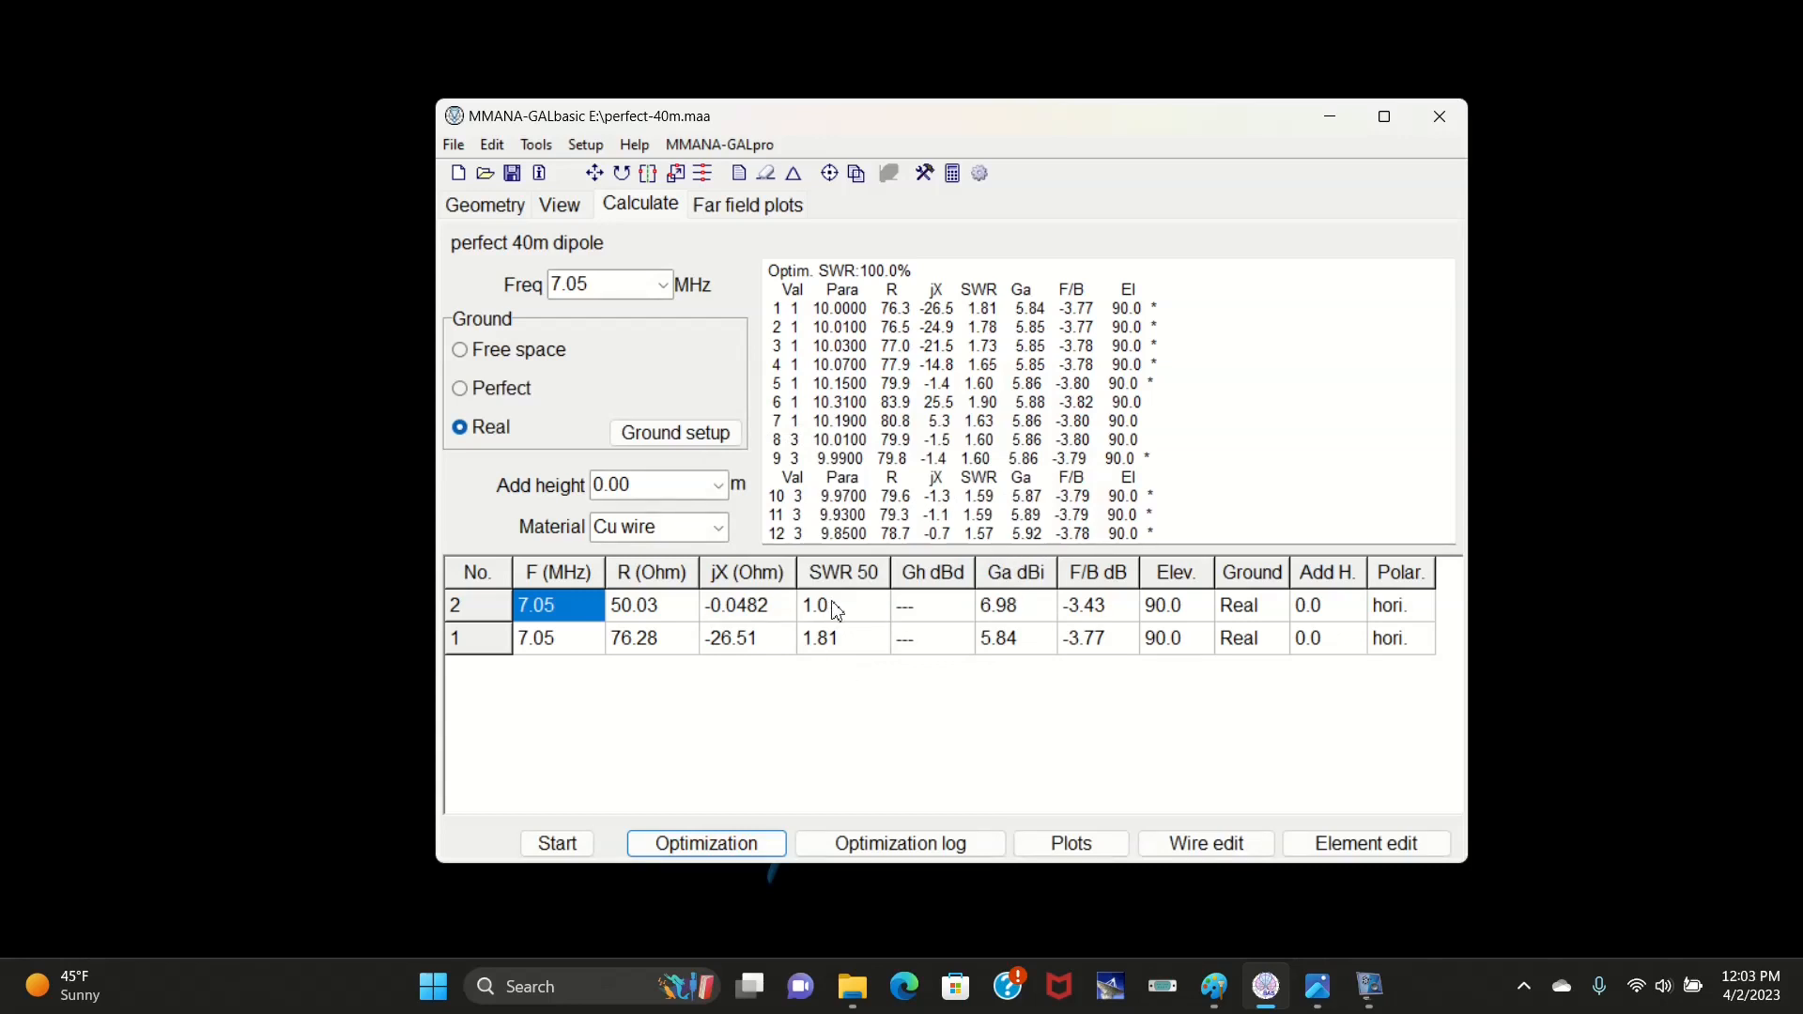
- Recalculate the optimized dipole and check its current distribution and wire coordinates
{"action": "left_click", "coordinate": [559, 843]}
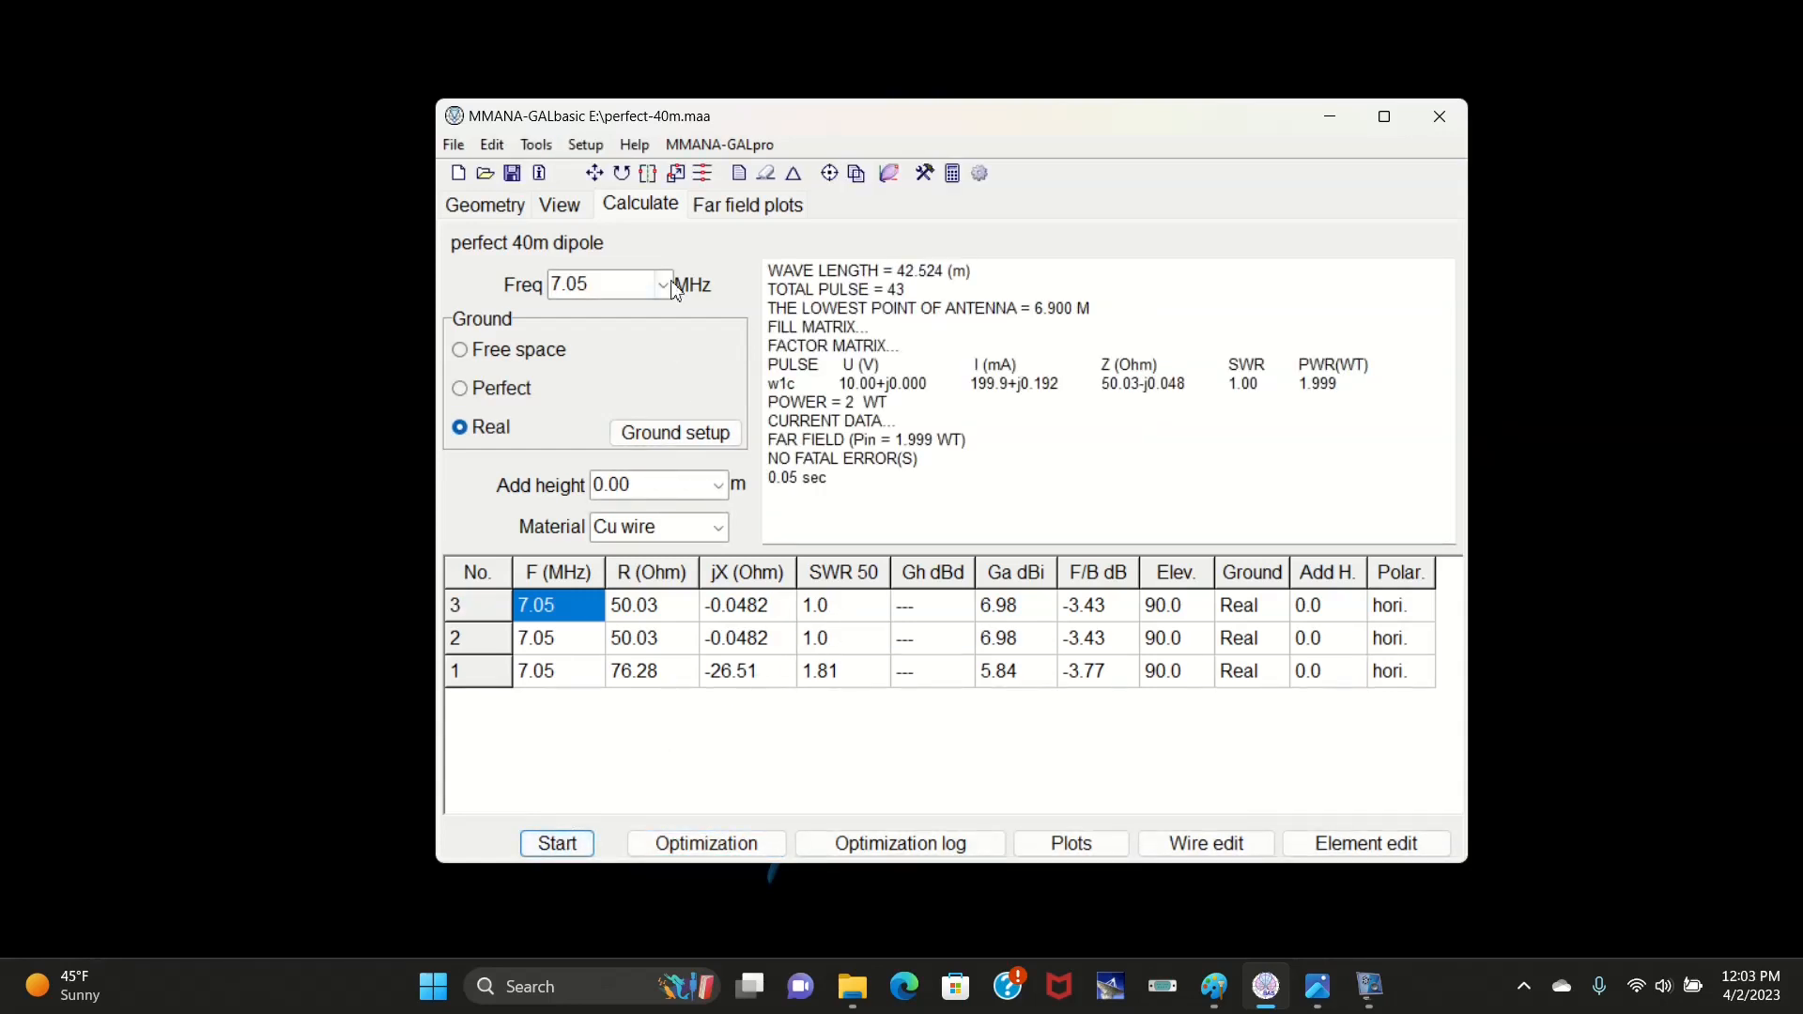
{"action": "left_click", "coordinate": [560, 212]}
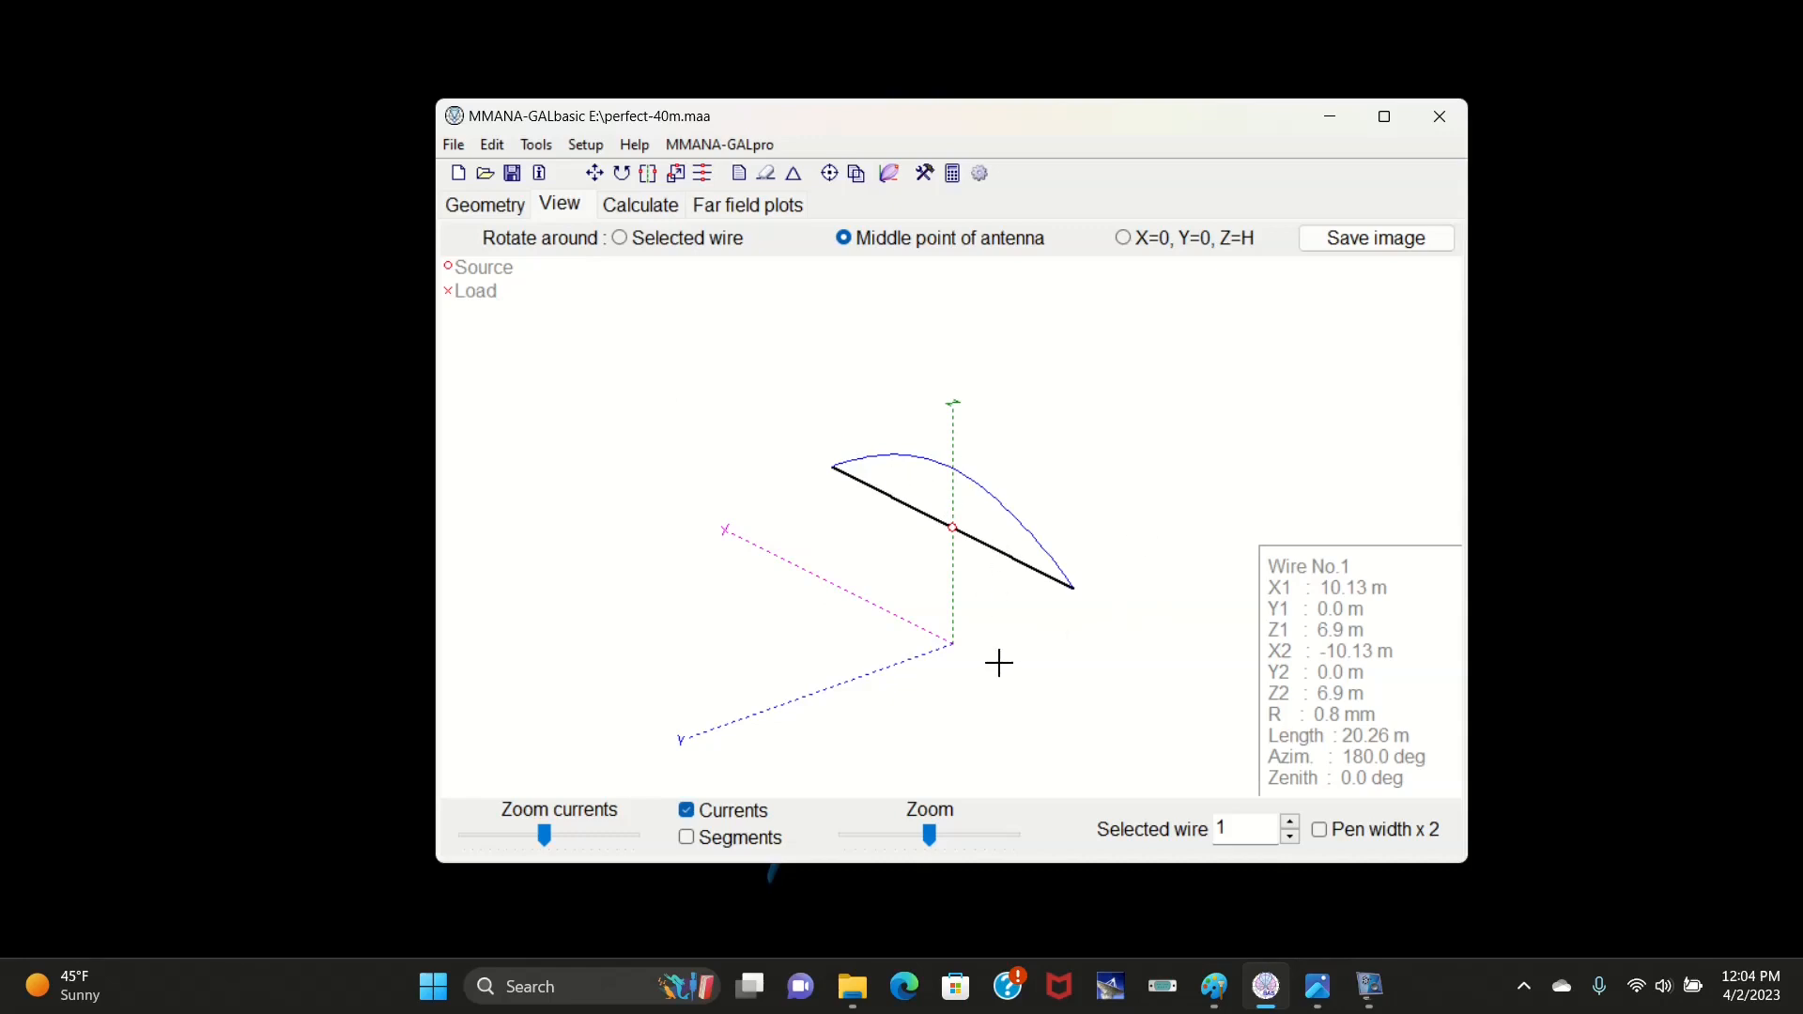
{"action": "left_click", "coordinate": [496, 209]}
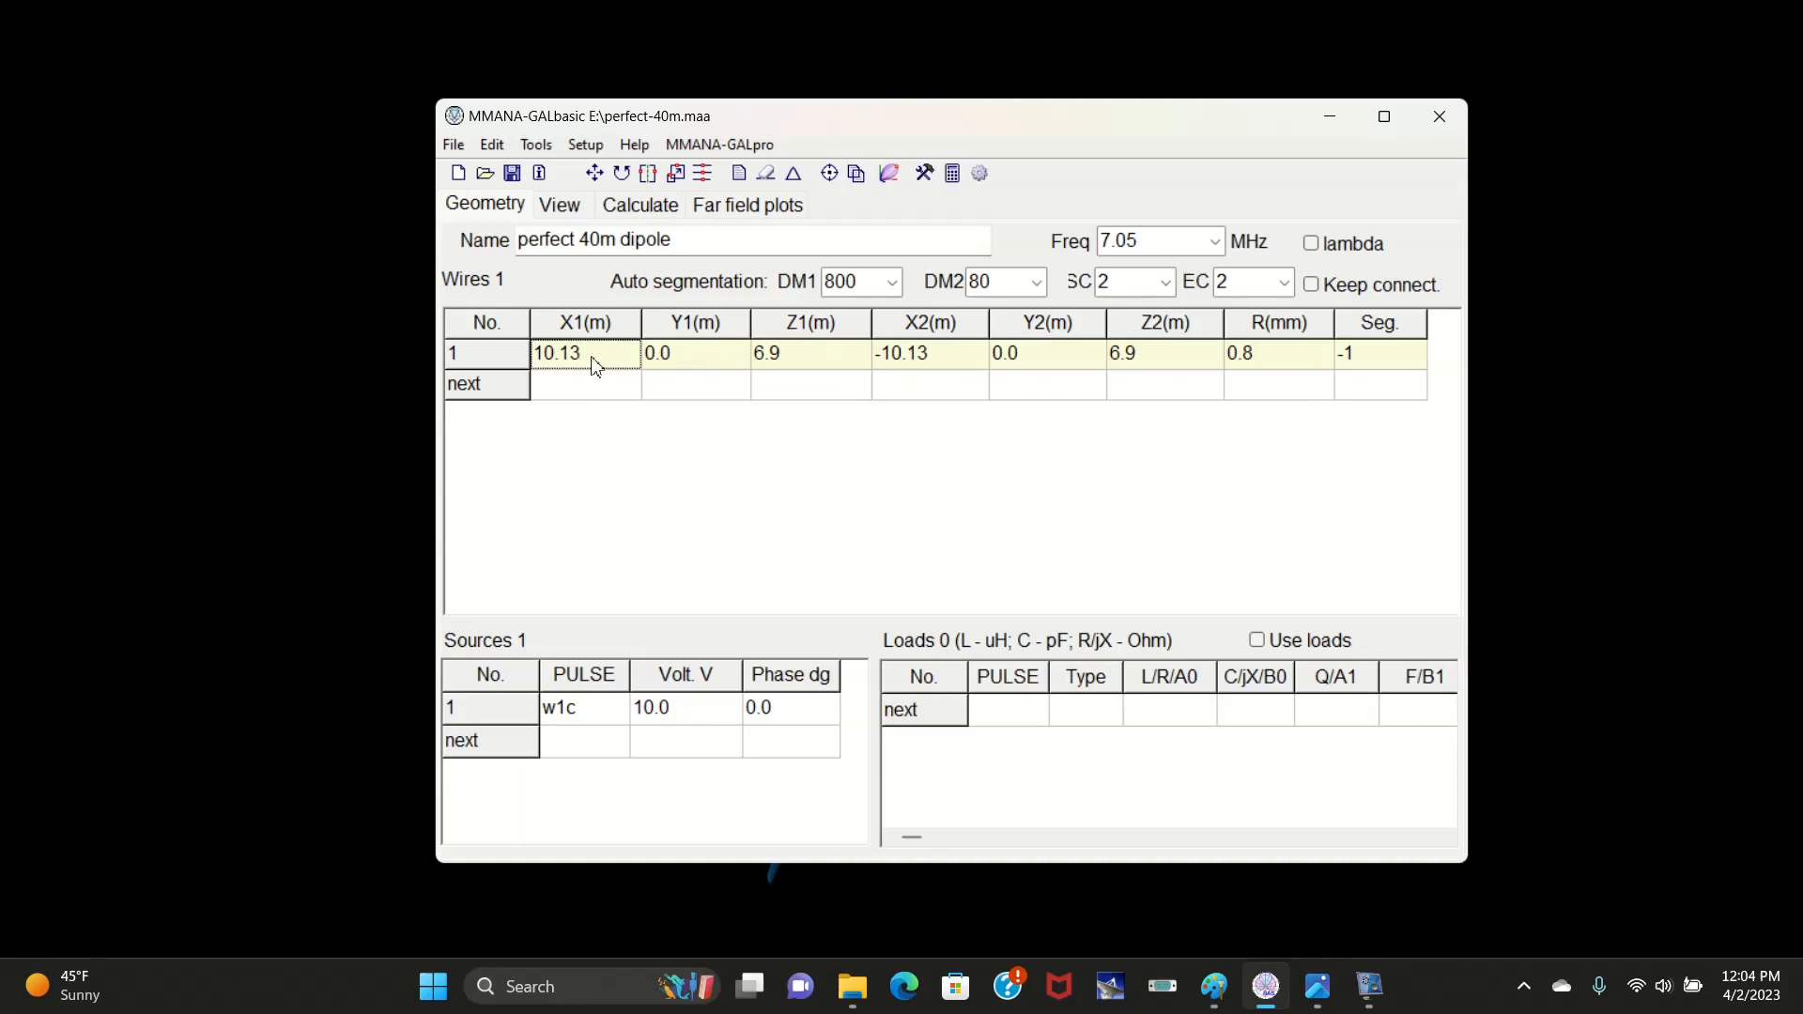
- Display the far field plots and read the gain at different elevation angles on the vertical pattern
{"action": "left_click", "coordinate": [727, 211]}
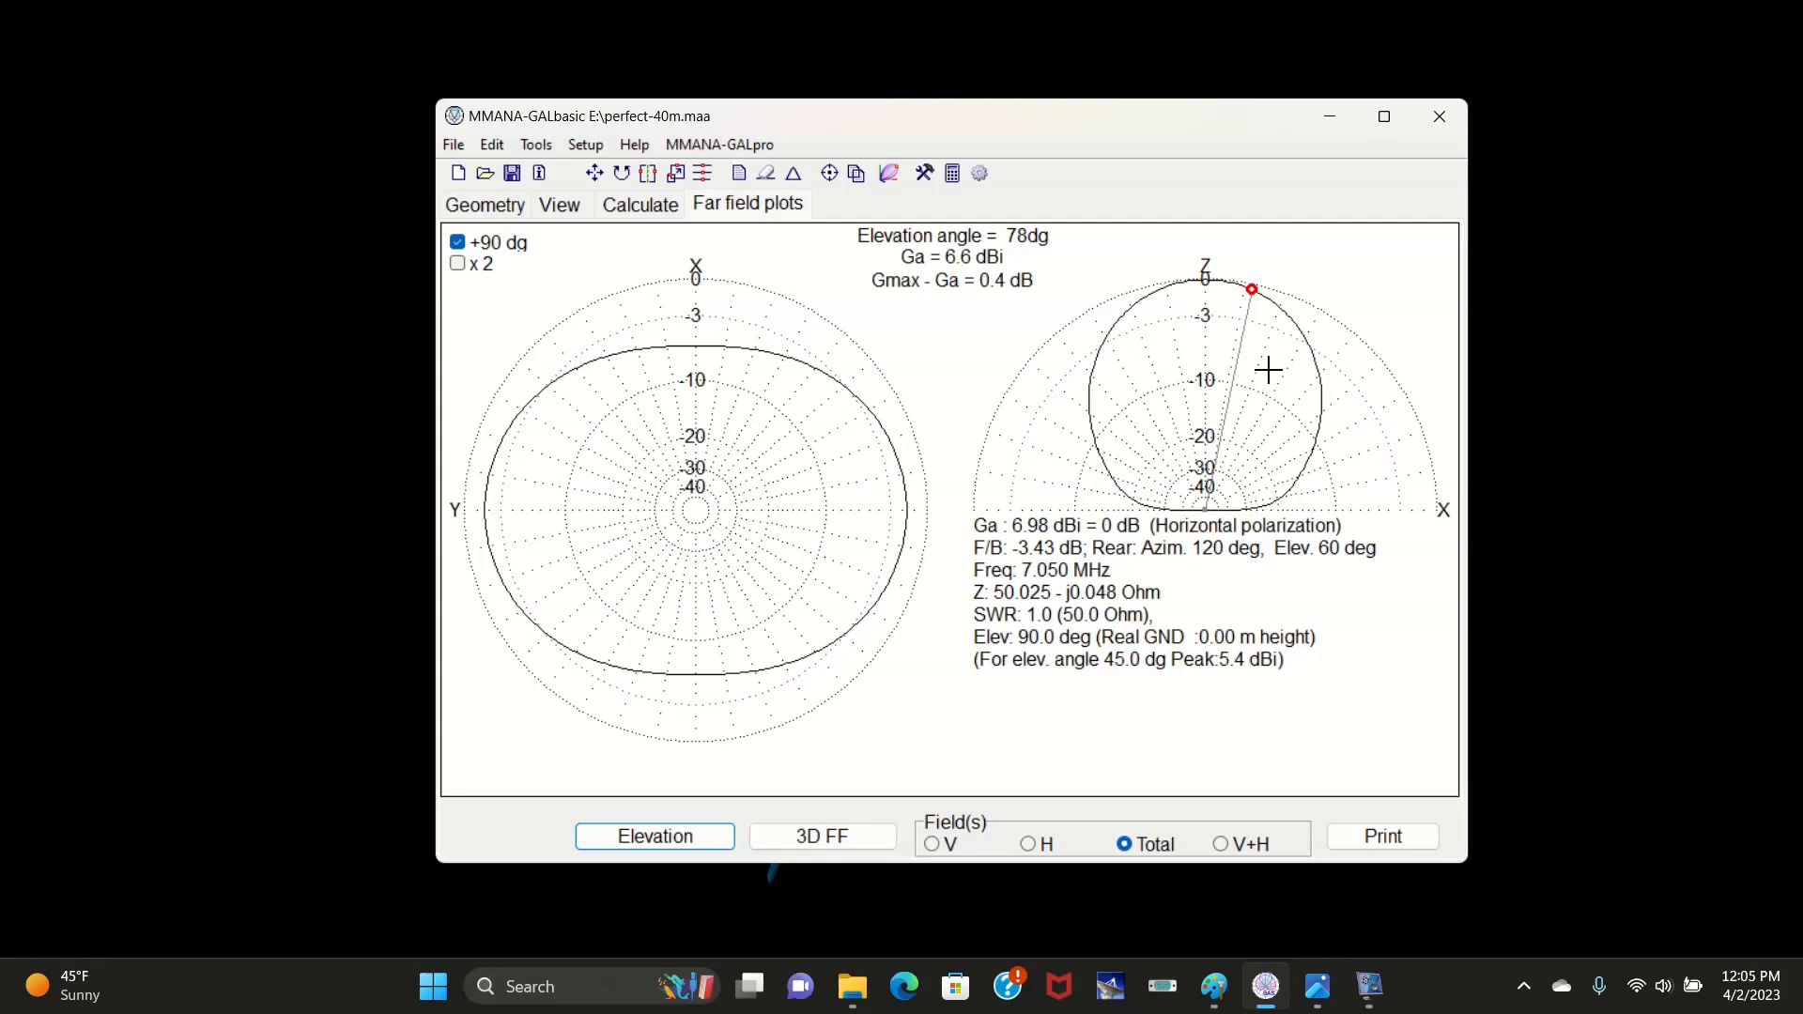
{"action": "left_click", "coordinate": [1160, 444]}
{"action": "mouse_move", "coordinate": [1159, 445]}
{"action": "left_mouse_down"}
{"action": "mouse_move", "coordinate": [1143, 467]}
{"action": "mouse_move", "coordinate": [1191, 407]}
{"action": "mouse_move", "coordinate": [1233, 428]}
{"action": "left_mouse_up"}
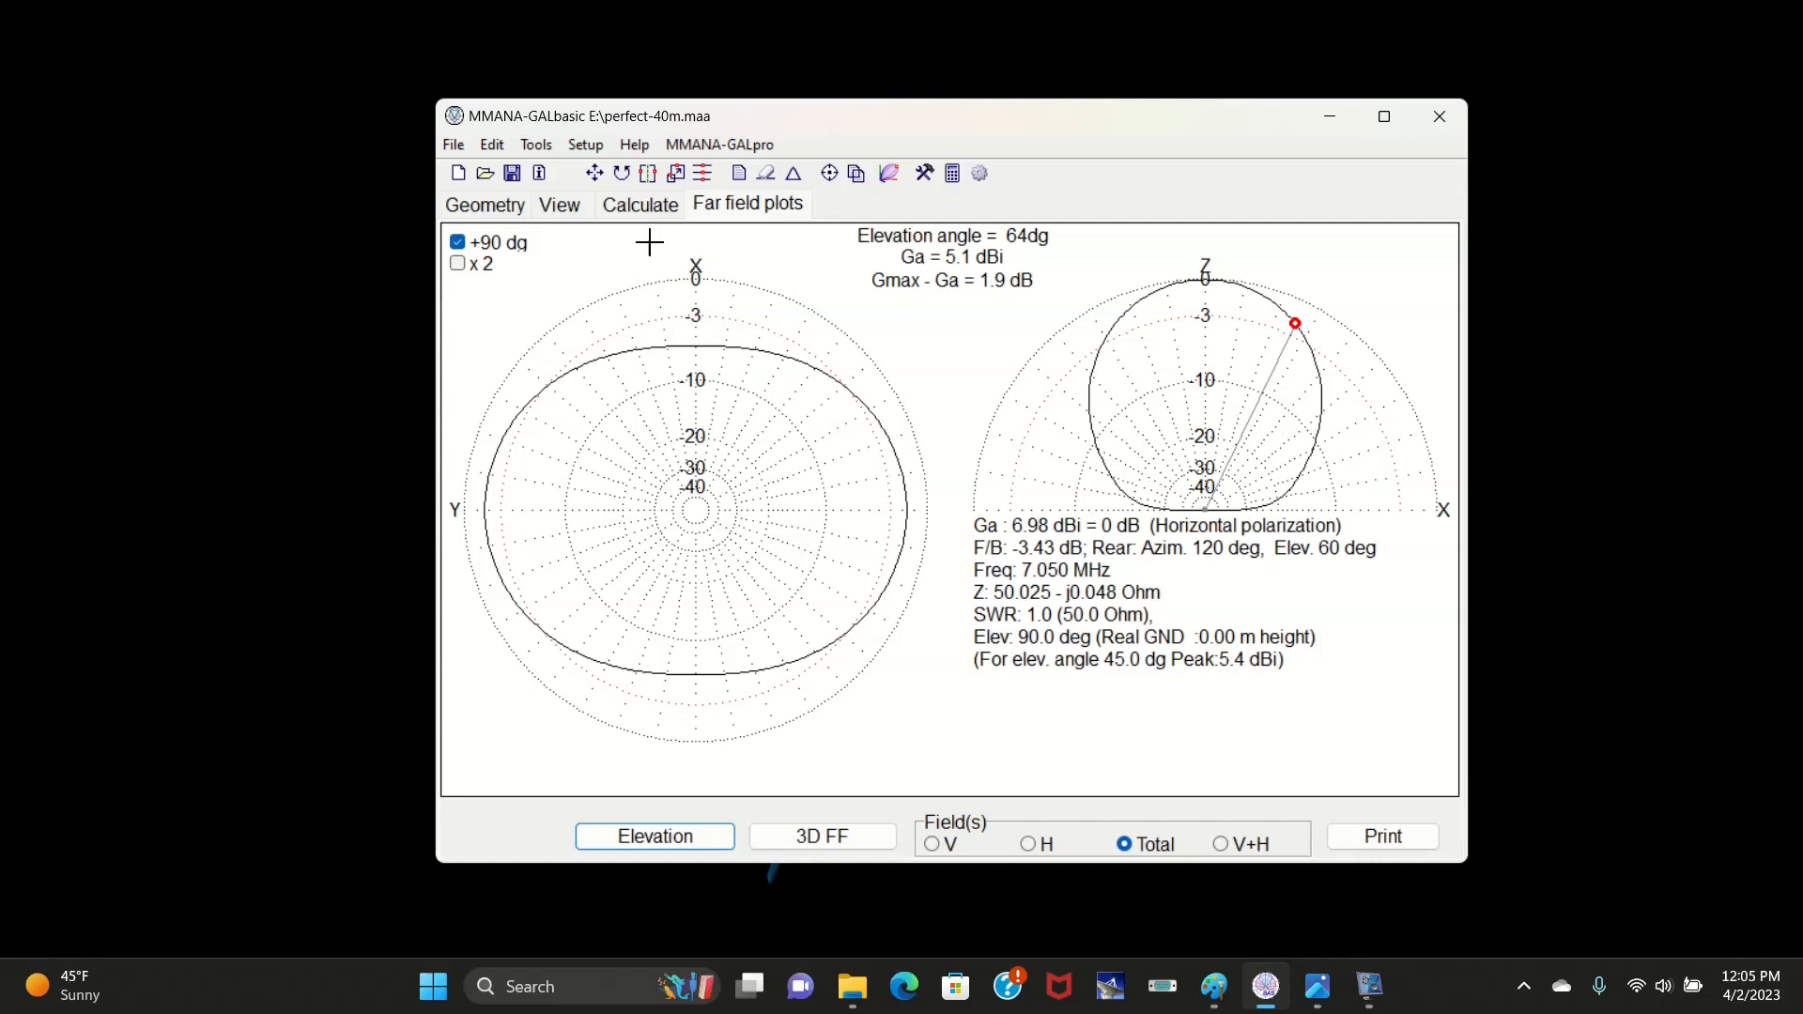
- Generate the 3D far field radiation pattern, examine it from several angles, and close it
{"action": "left_click", "coordinate": [813, 836]}
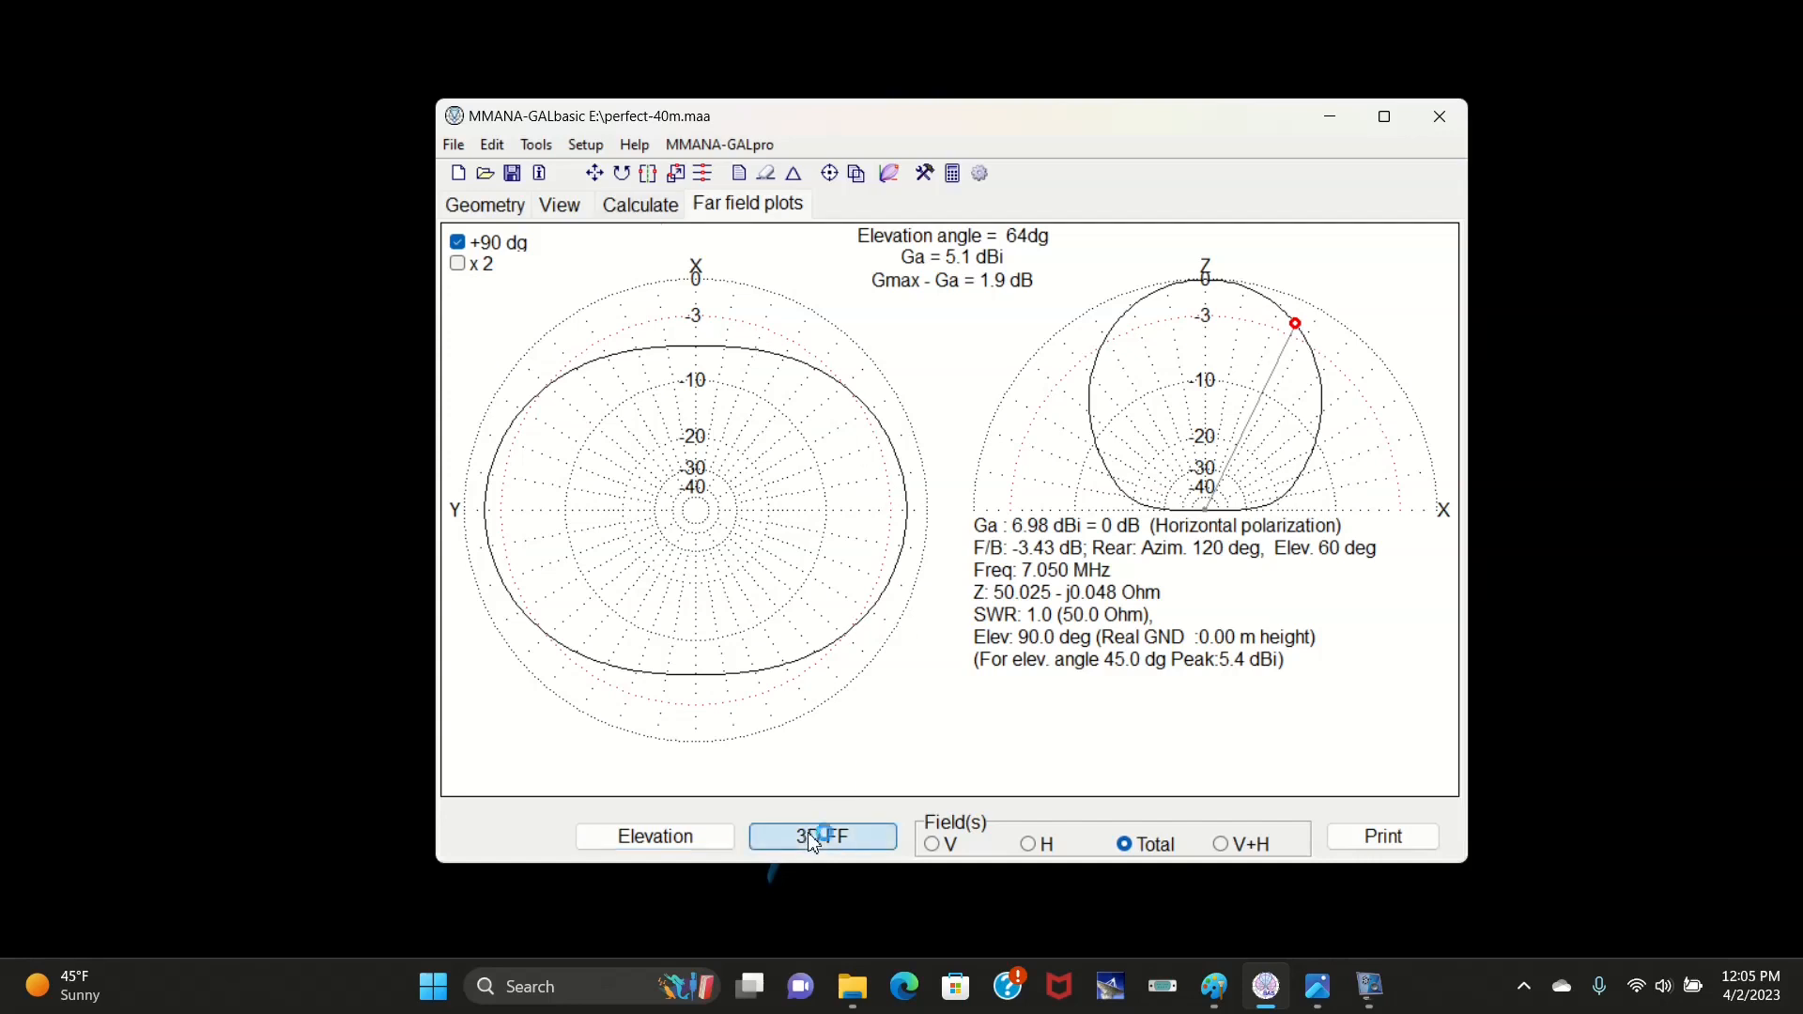
{"action": "left_click", "coordinate": [986, 710]}
{"action": "mouse_move", "coordinate": [1199, 571]}
{"action": "left_mouse_down"}
{"action": "mouse_move", "coordinate": [1196, 604]}
{"action": "mouse_move", "coordinate": [1202, 537]}
{"action": "mouse_move", "coordinate": [1284, 548]}
{"action": "mouse_move", "coordinate": [1221, 561]}
{"action": "left_mouse_up"}
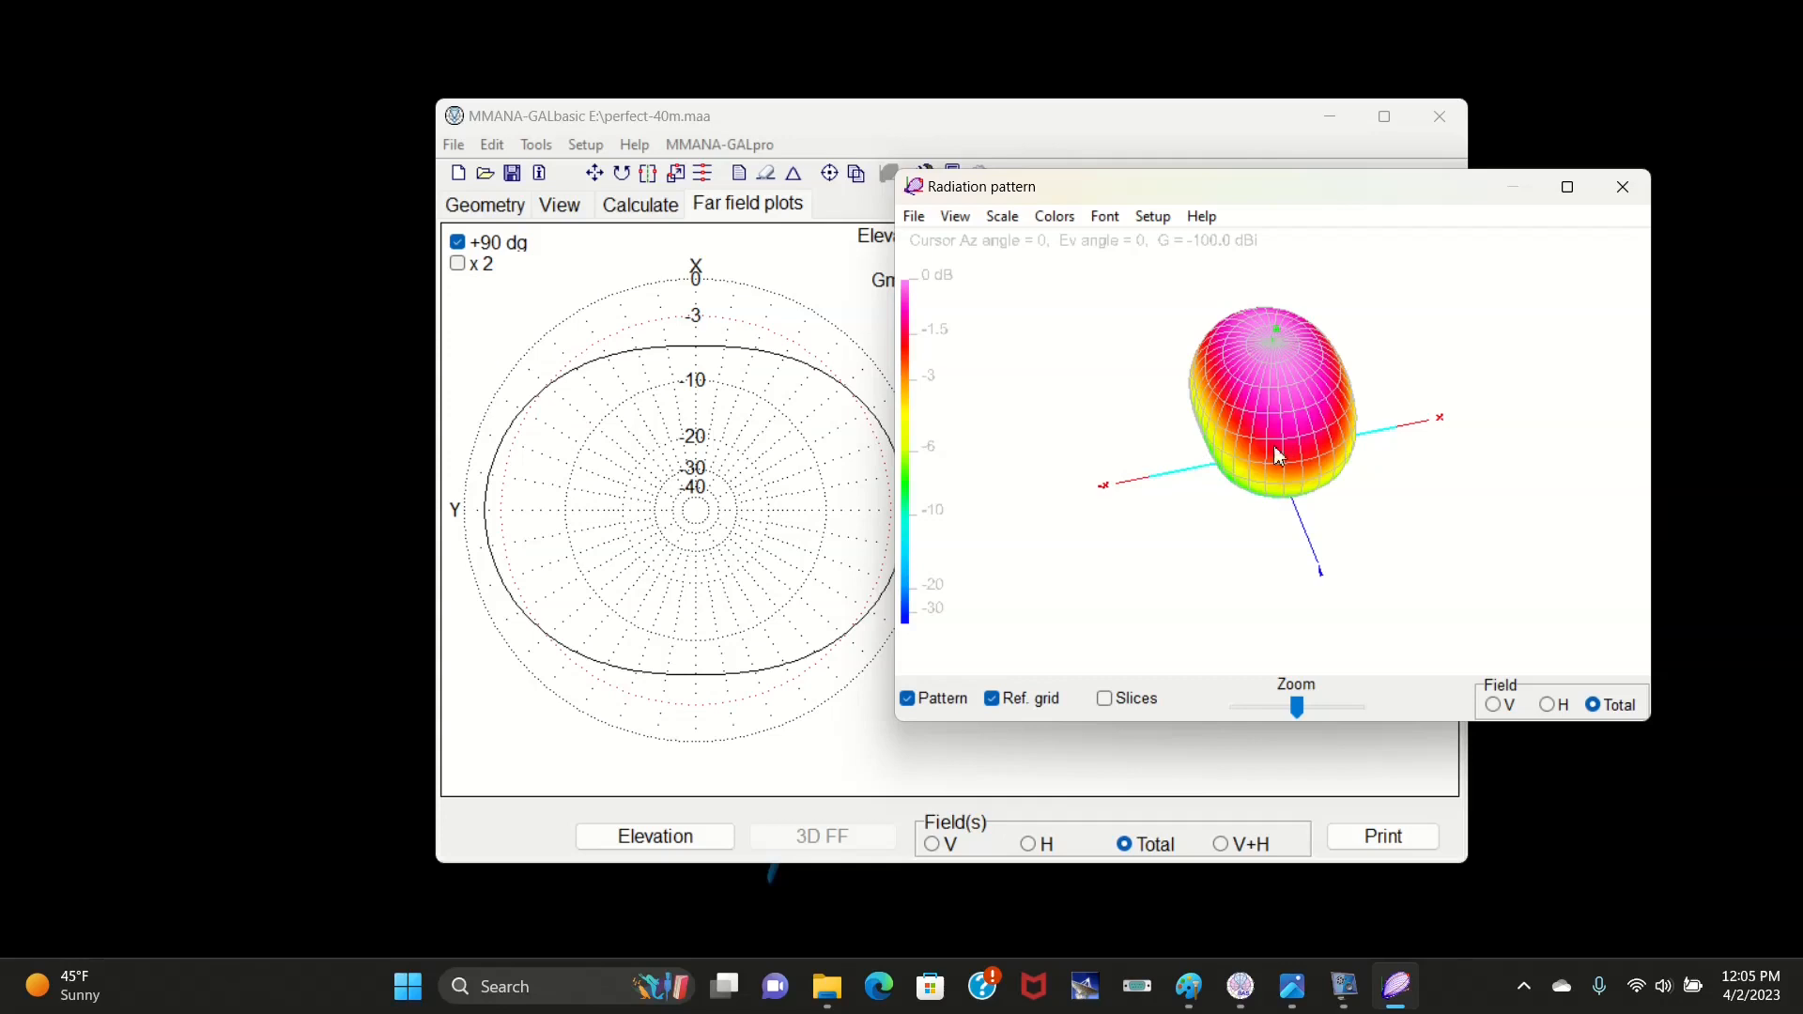
{"action": "mouse_move", "coordinate": [1187, 568]}
{"action": "left_mouse_down"}
{"action": "mouse_move", "coordinate": [1175, 515]}
{"action": "mouse_move", "coordinate": [1192, 576]}
{"action": "mouse_move", "coordinate": [1175, 524]}
{"action": "mouse_move", "coordinate": [1182, 540]}
{"action": "left_mouse_up"}
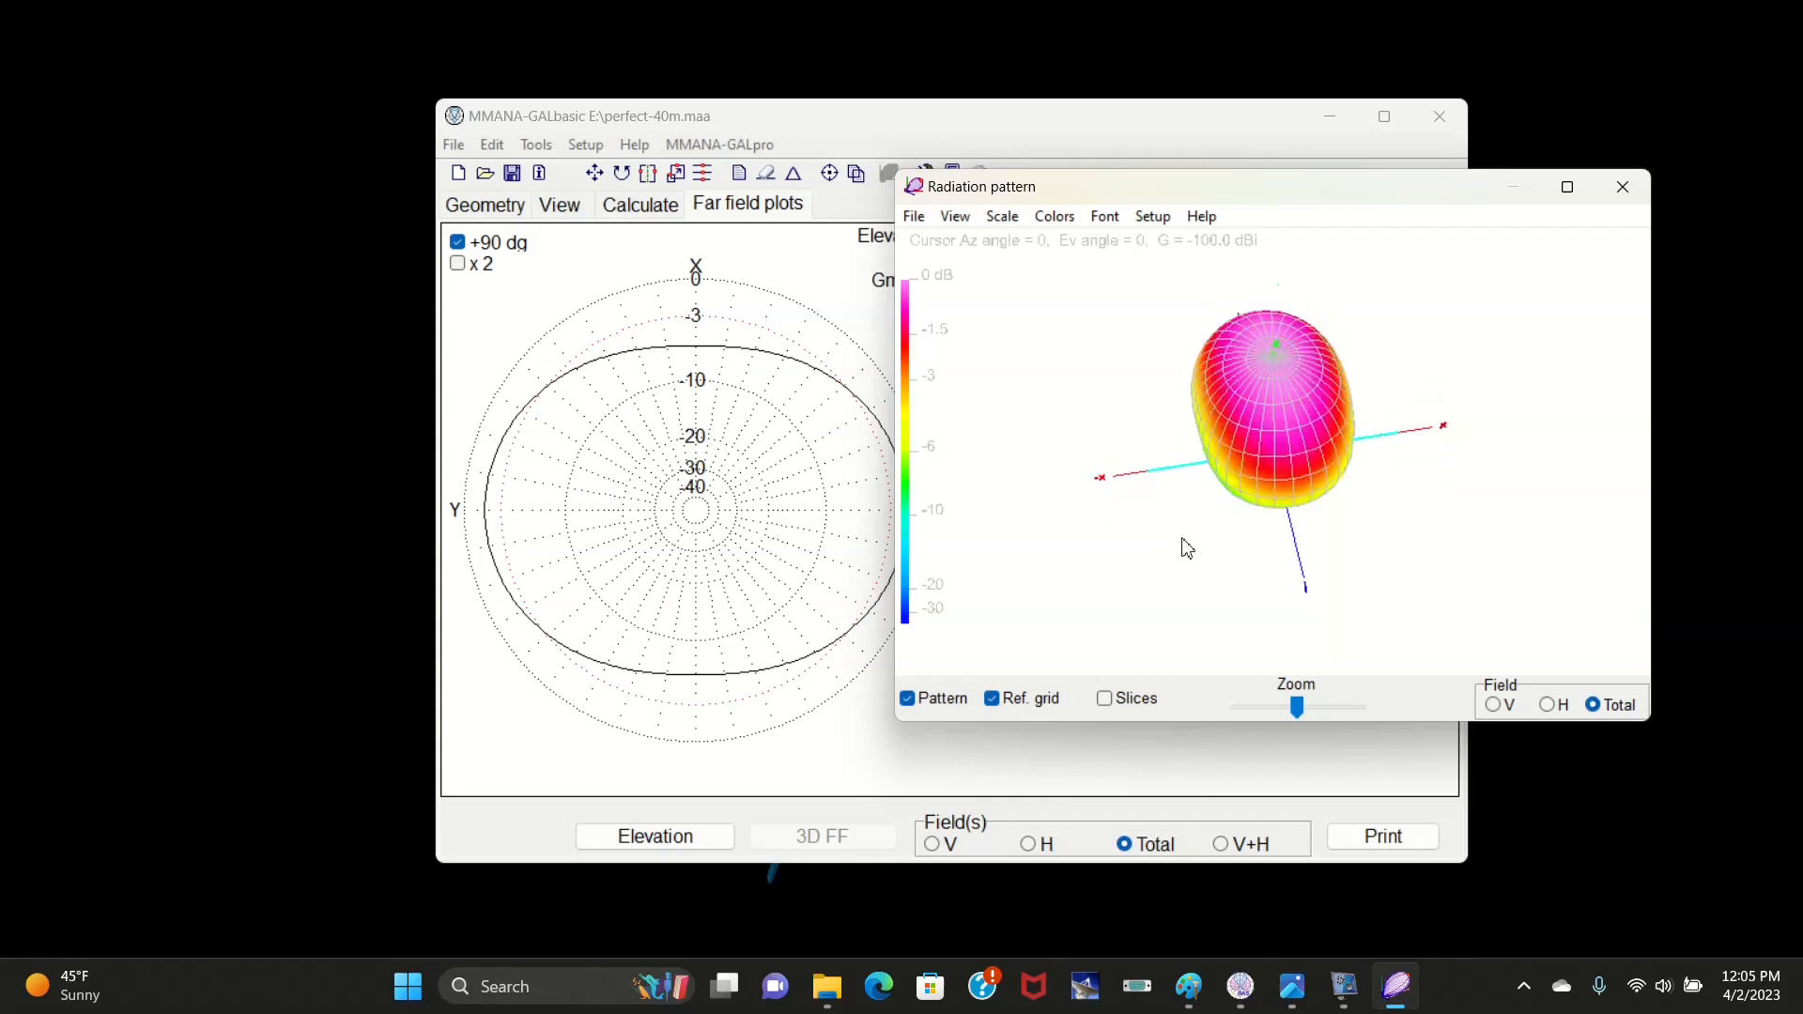
{"action": "left_click", "coordinate": [1623, 186]}
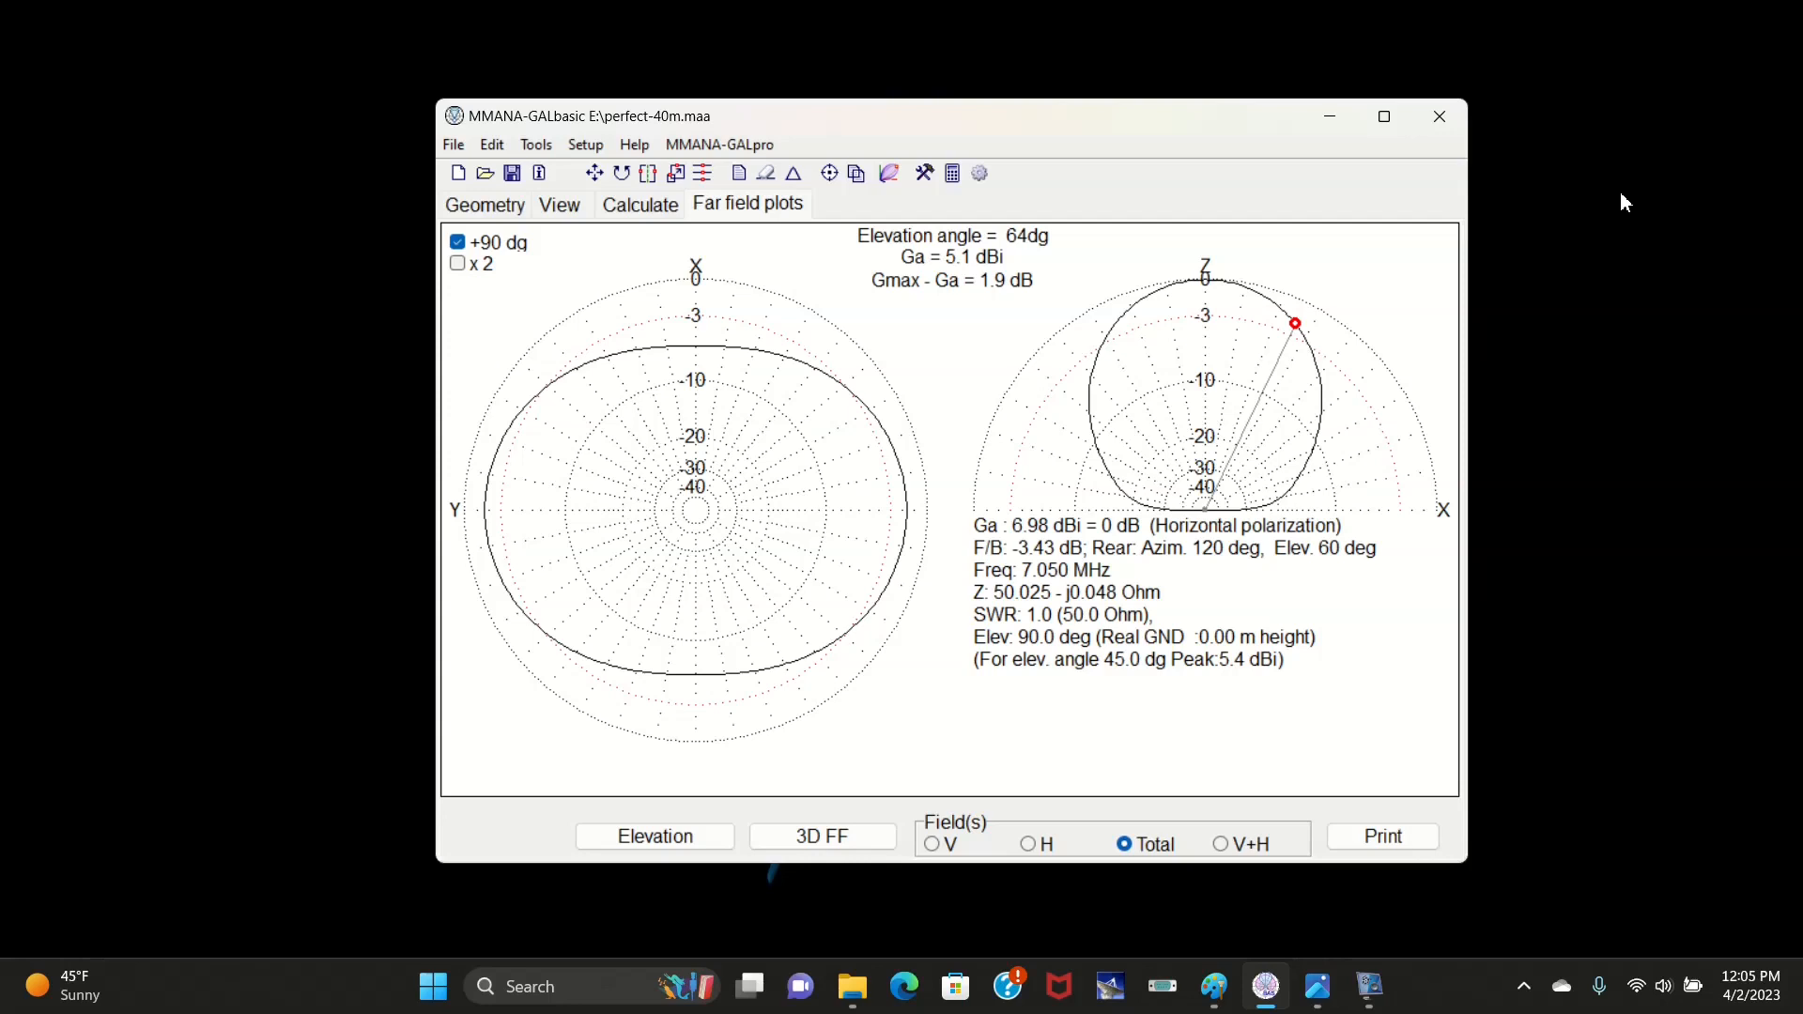
- Compare the optimized dipole's antenna drawing with its wire coordinates in the geometry table
{"action": "left_click", "coordinate": [580, 207]}
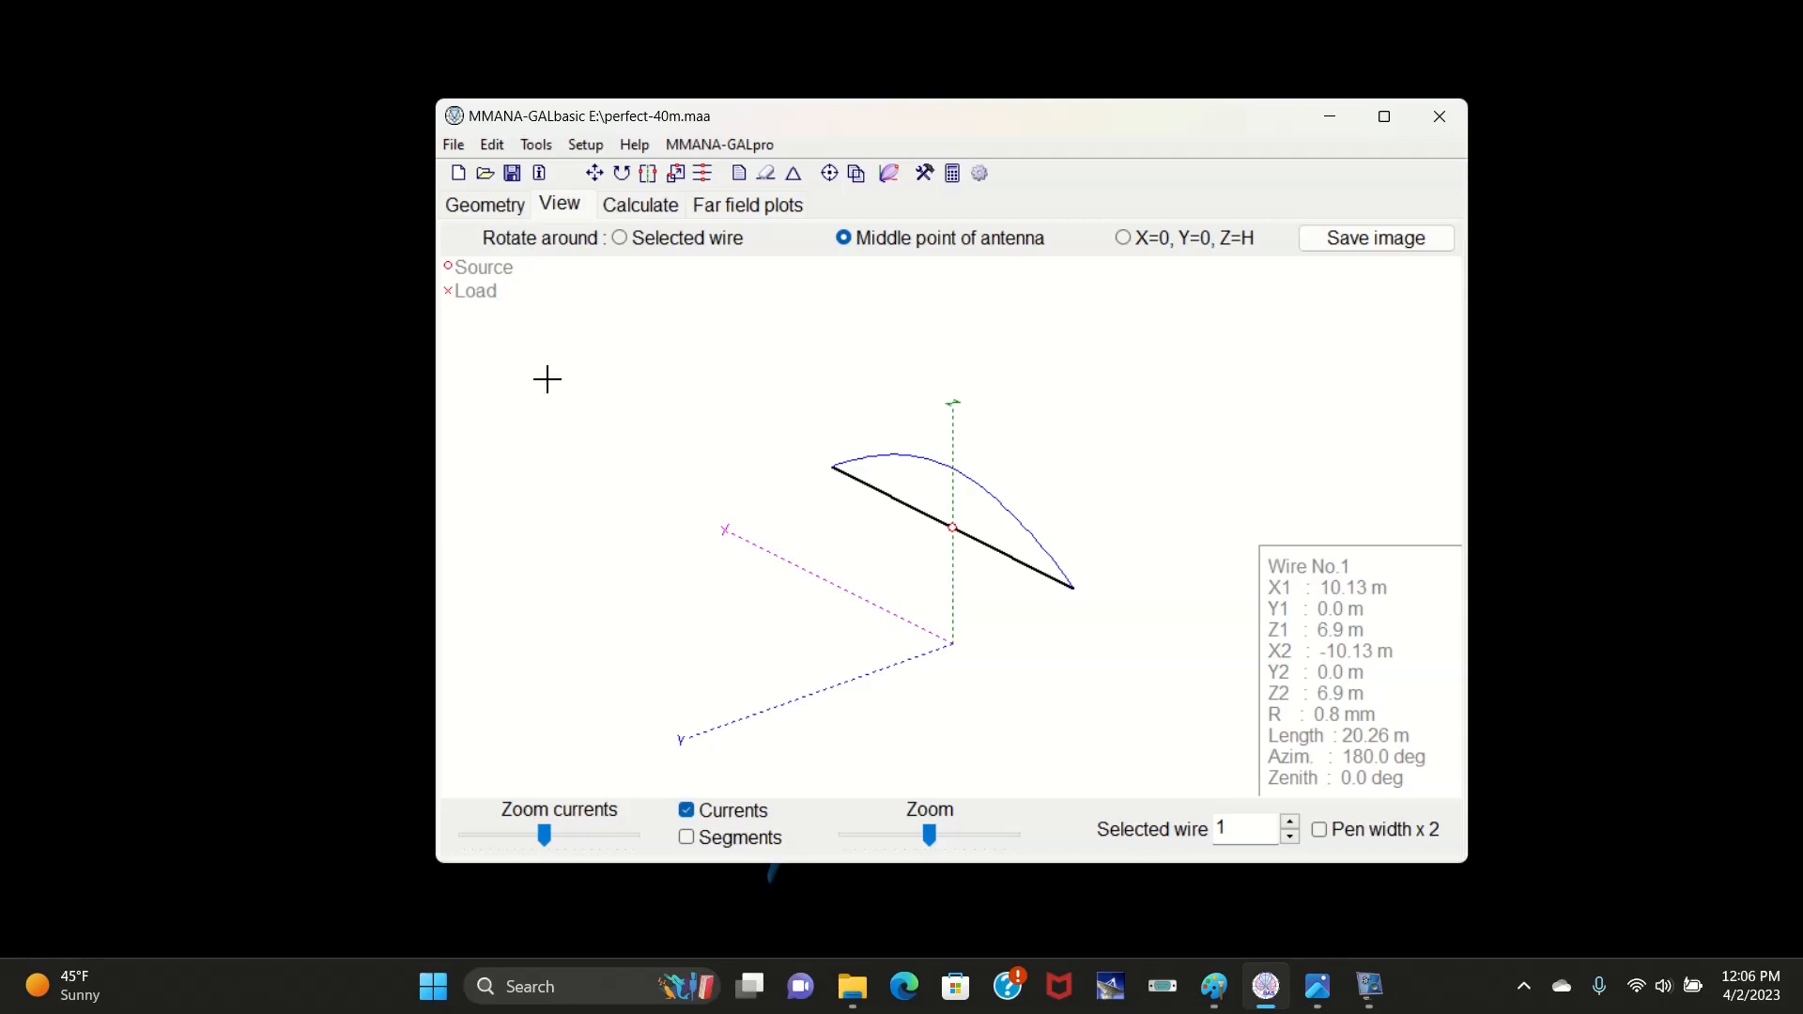
{"action": "left_click", "coordinate": [482, 208]}
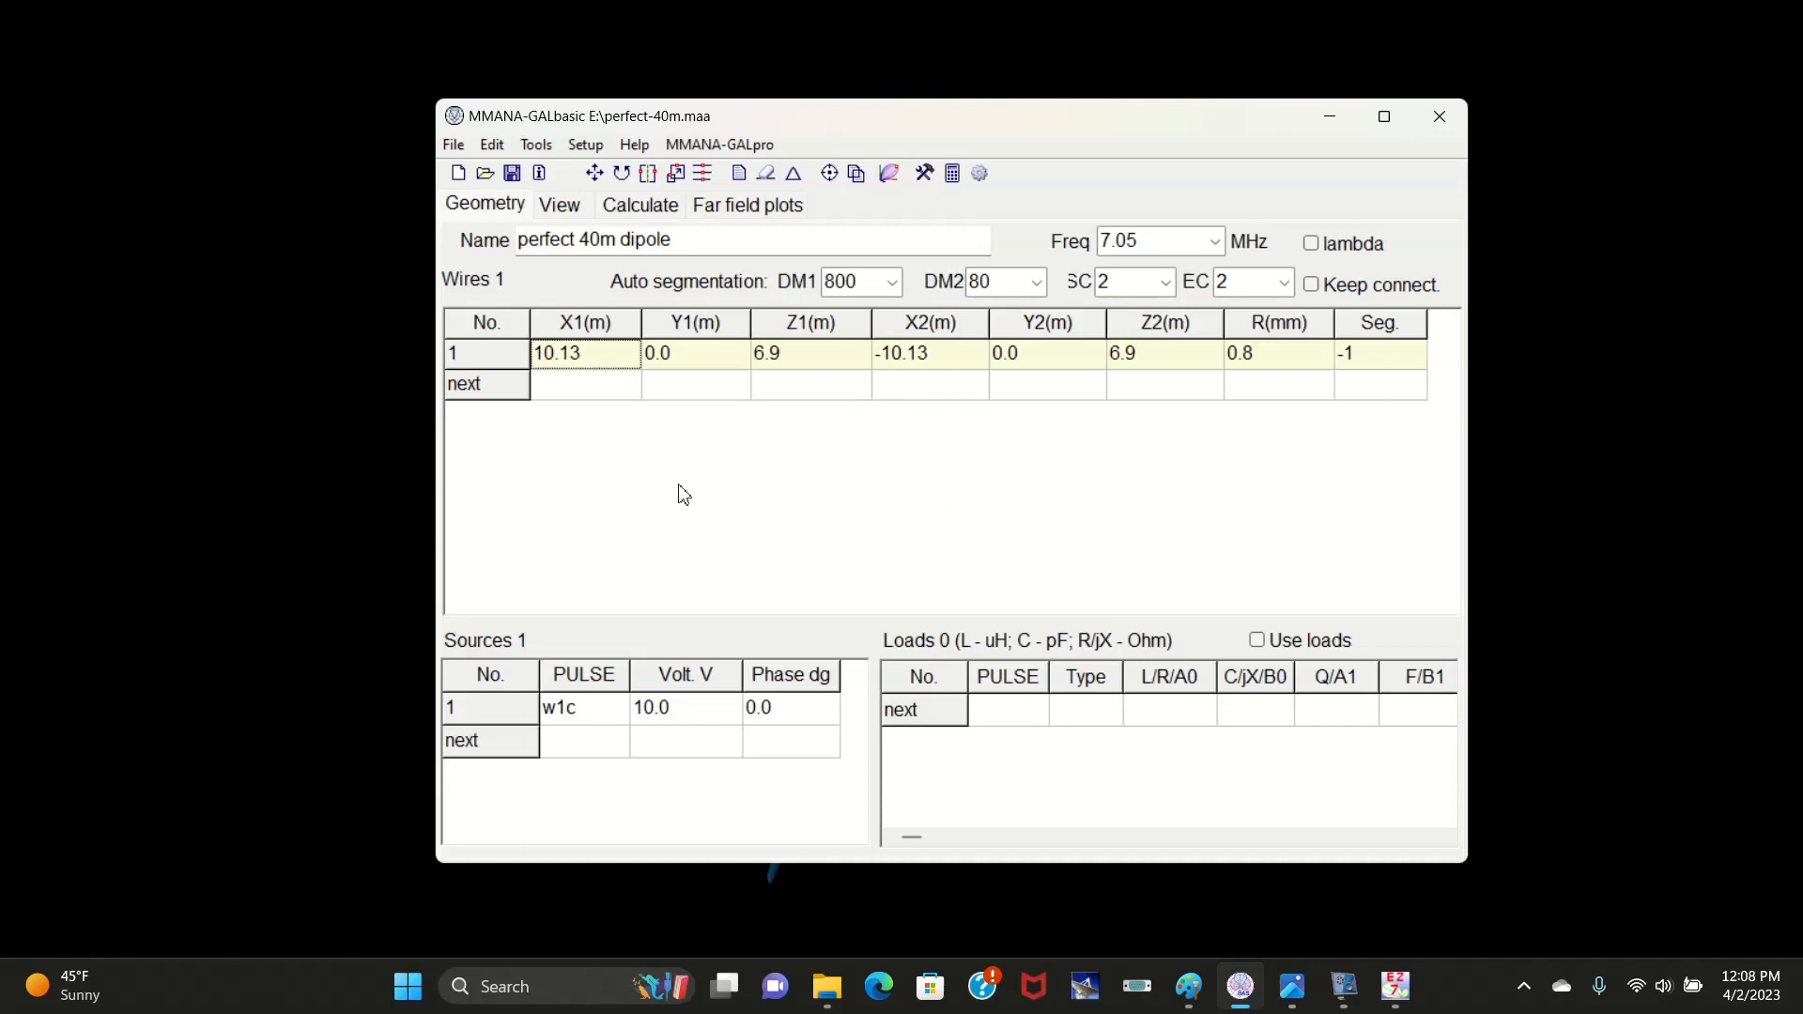
- Switch to EZNEC Pro/2+ and display the matching dipole's wire table and antenna view
{"action": "left_click", "coordinate": [1331, 120]}
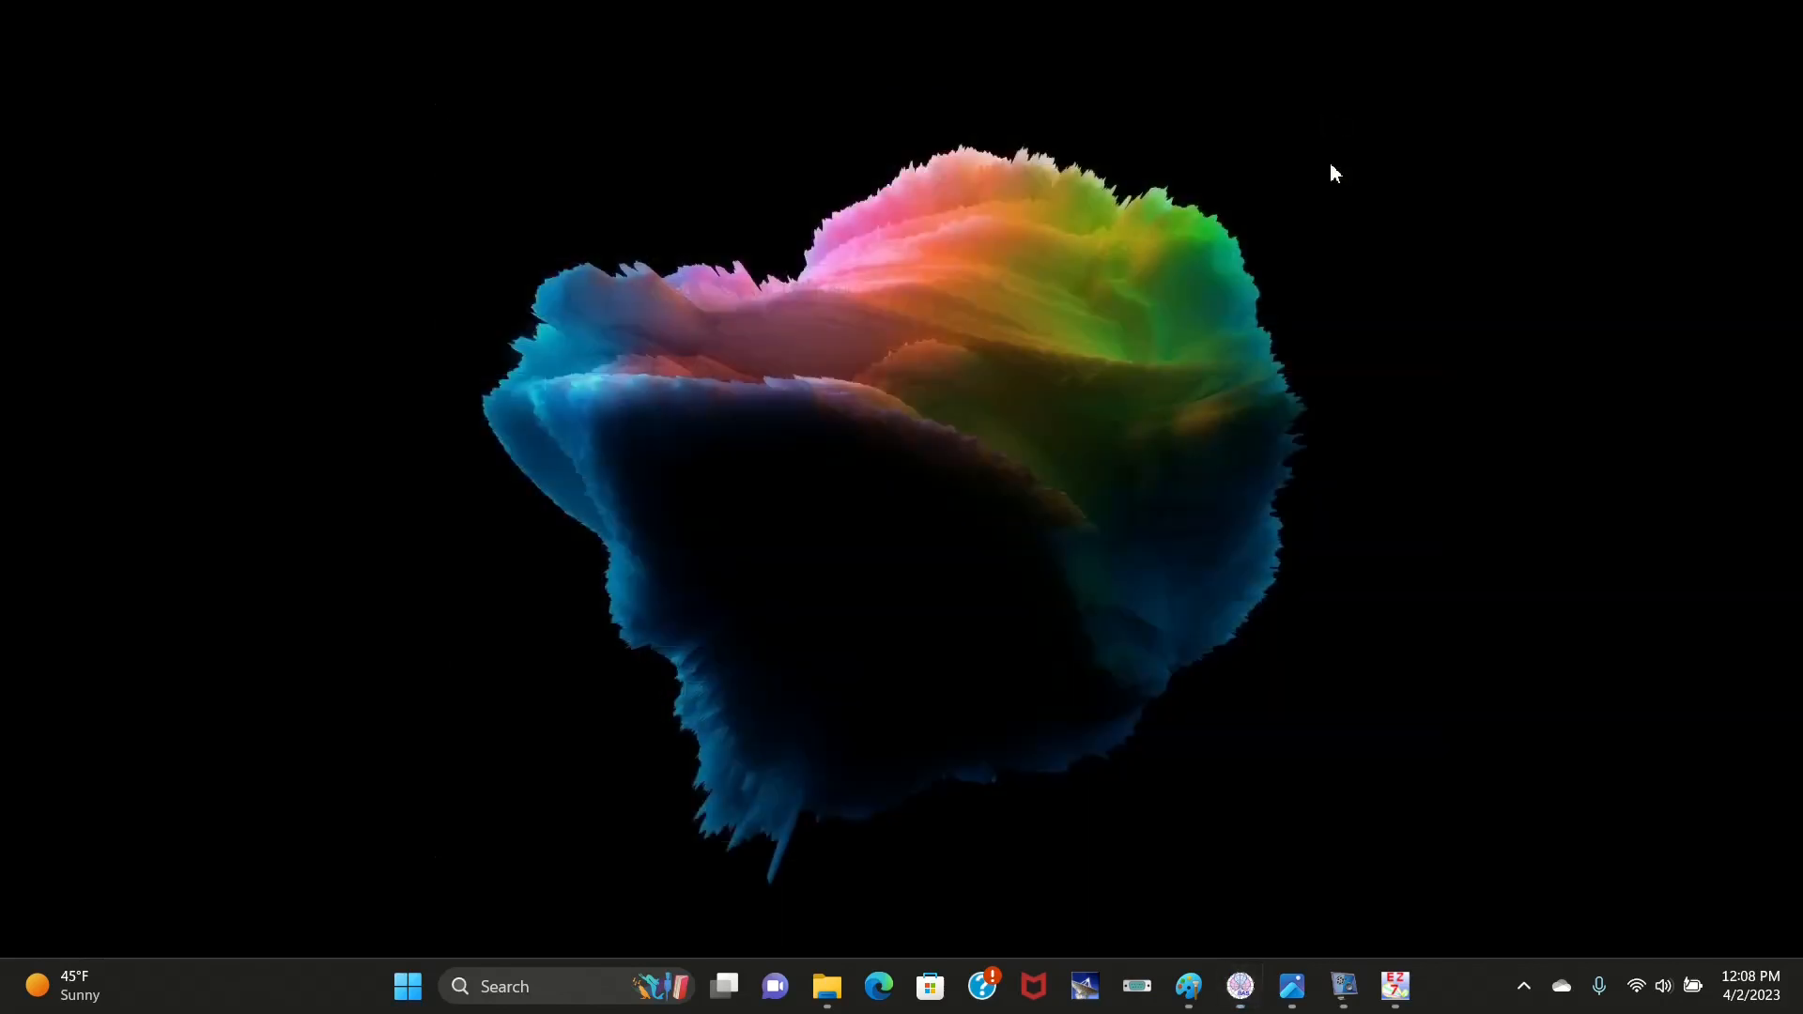
{"action": "left_click", "coordinate": [1396, 985]}
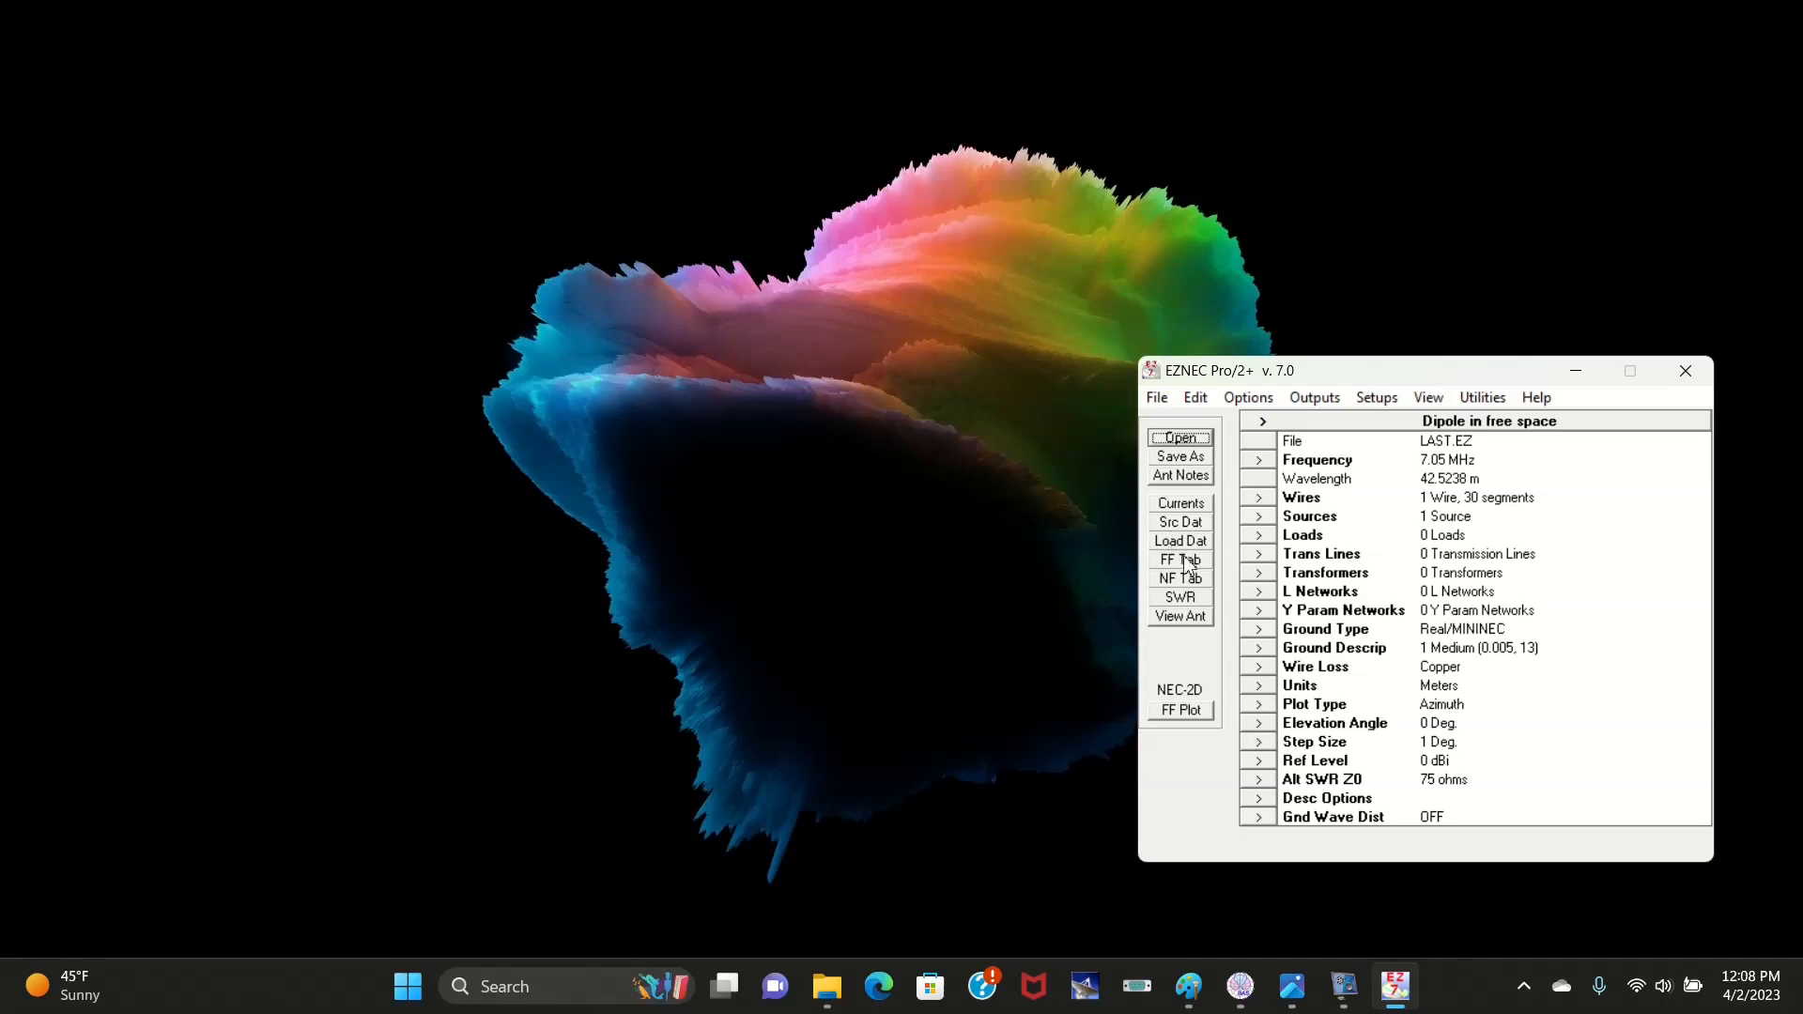
{"action": "left_click", "coordinate": [1258, 498]}
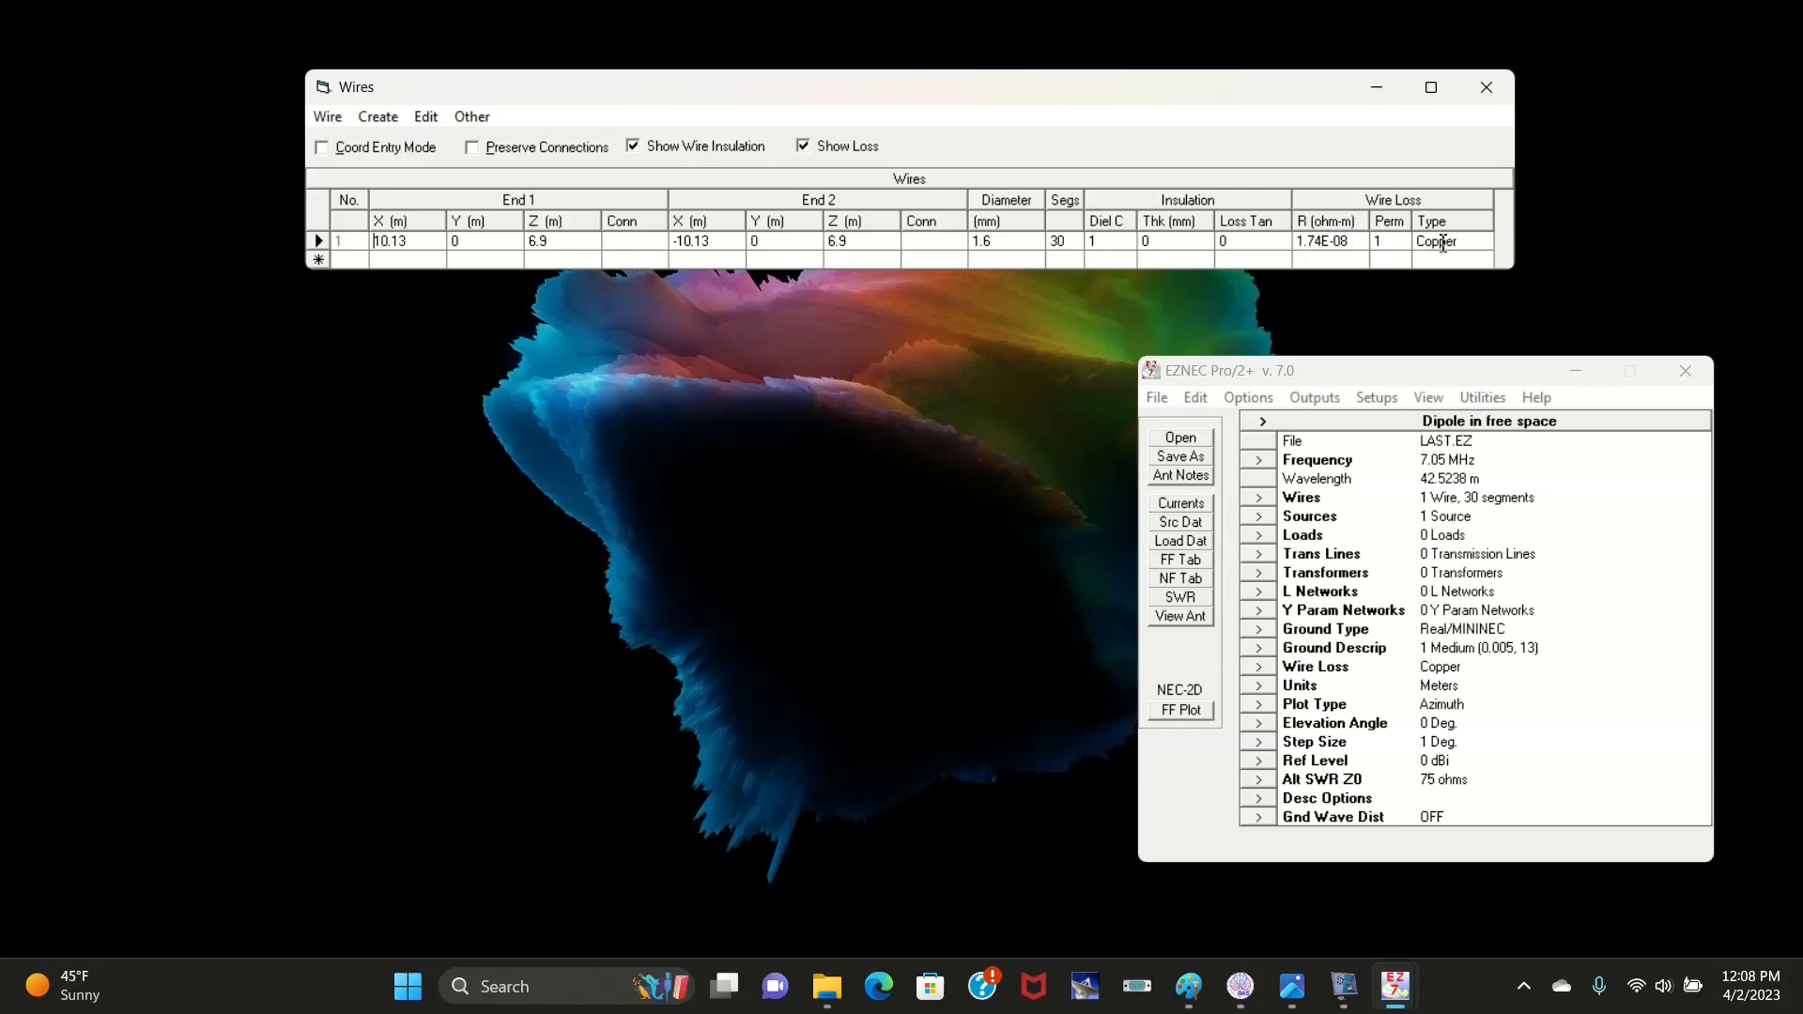
{"action": "left_click", "coordinate": [1181, 617]}
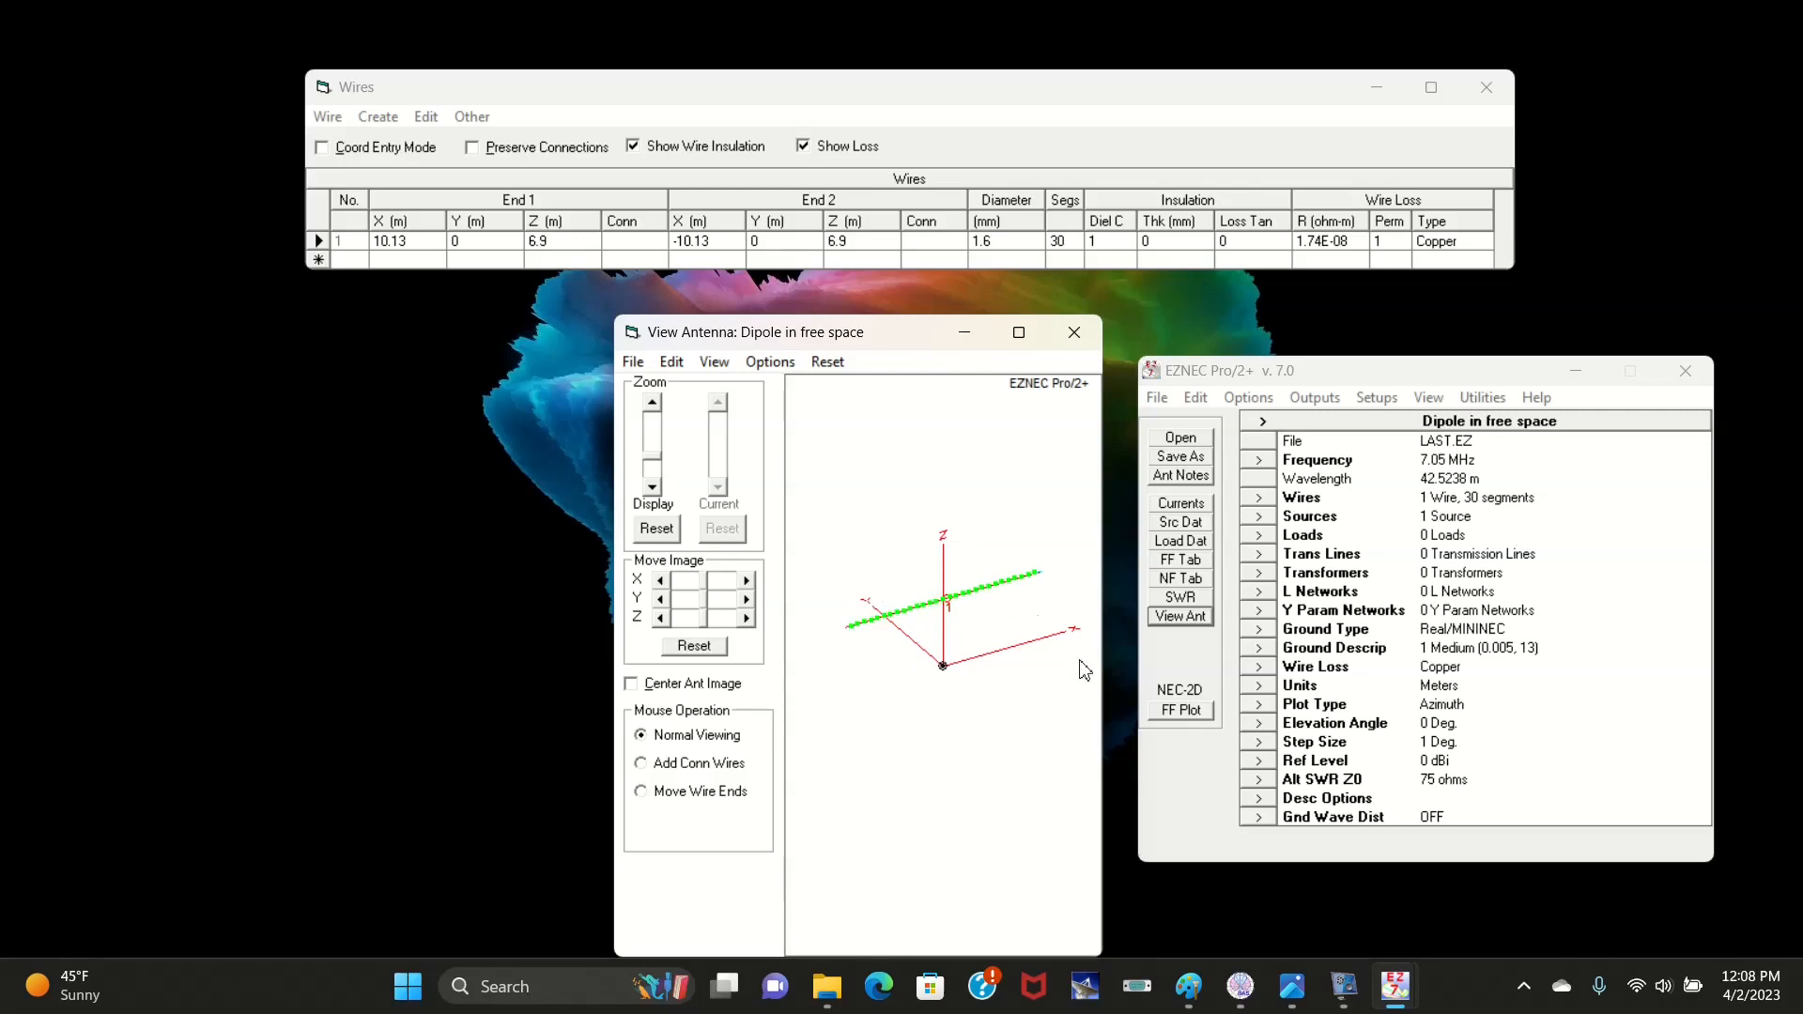
- Plot the dipole's SWR from 6.9 to 7.3 MHz and read the values at 7.05 MHz
{"action": "left_click", "coordinate": [1181, 598]}
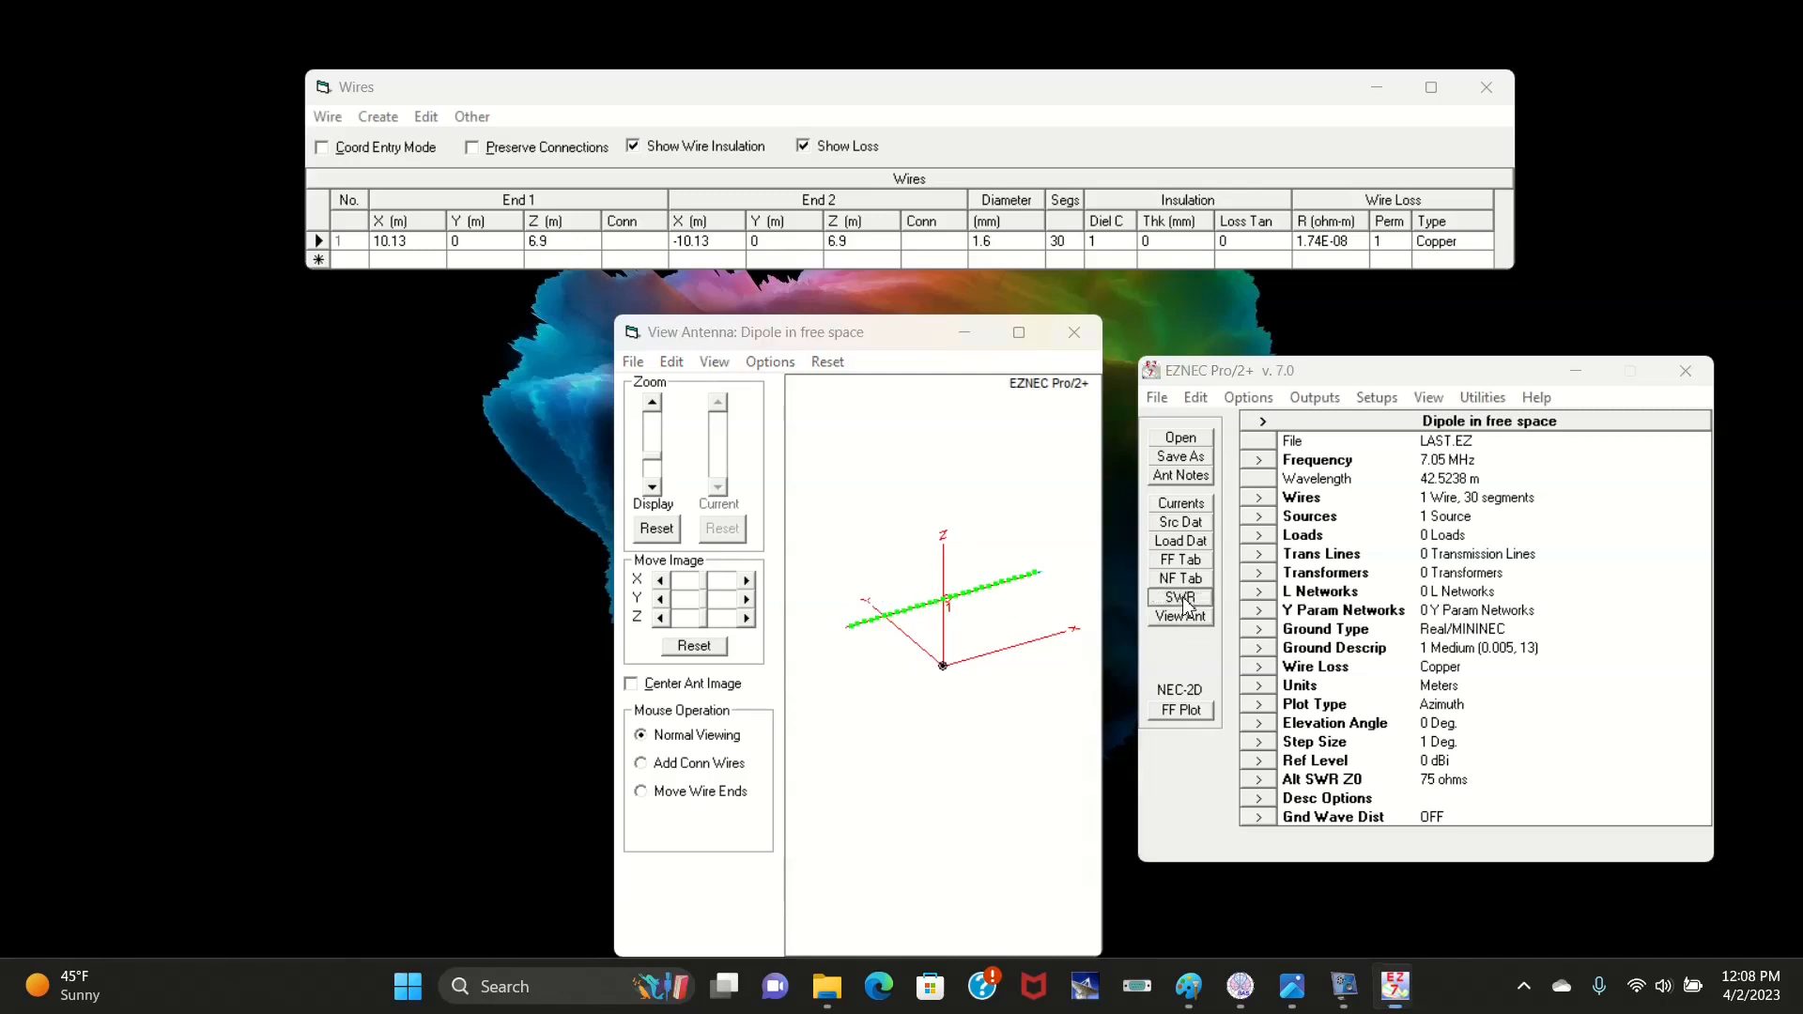
{"action": "left_click", "coordinate": [706, 527]}
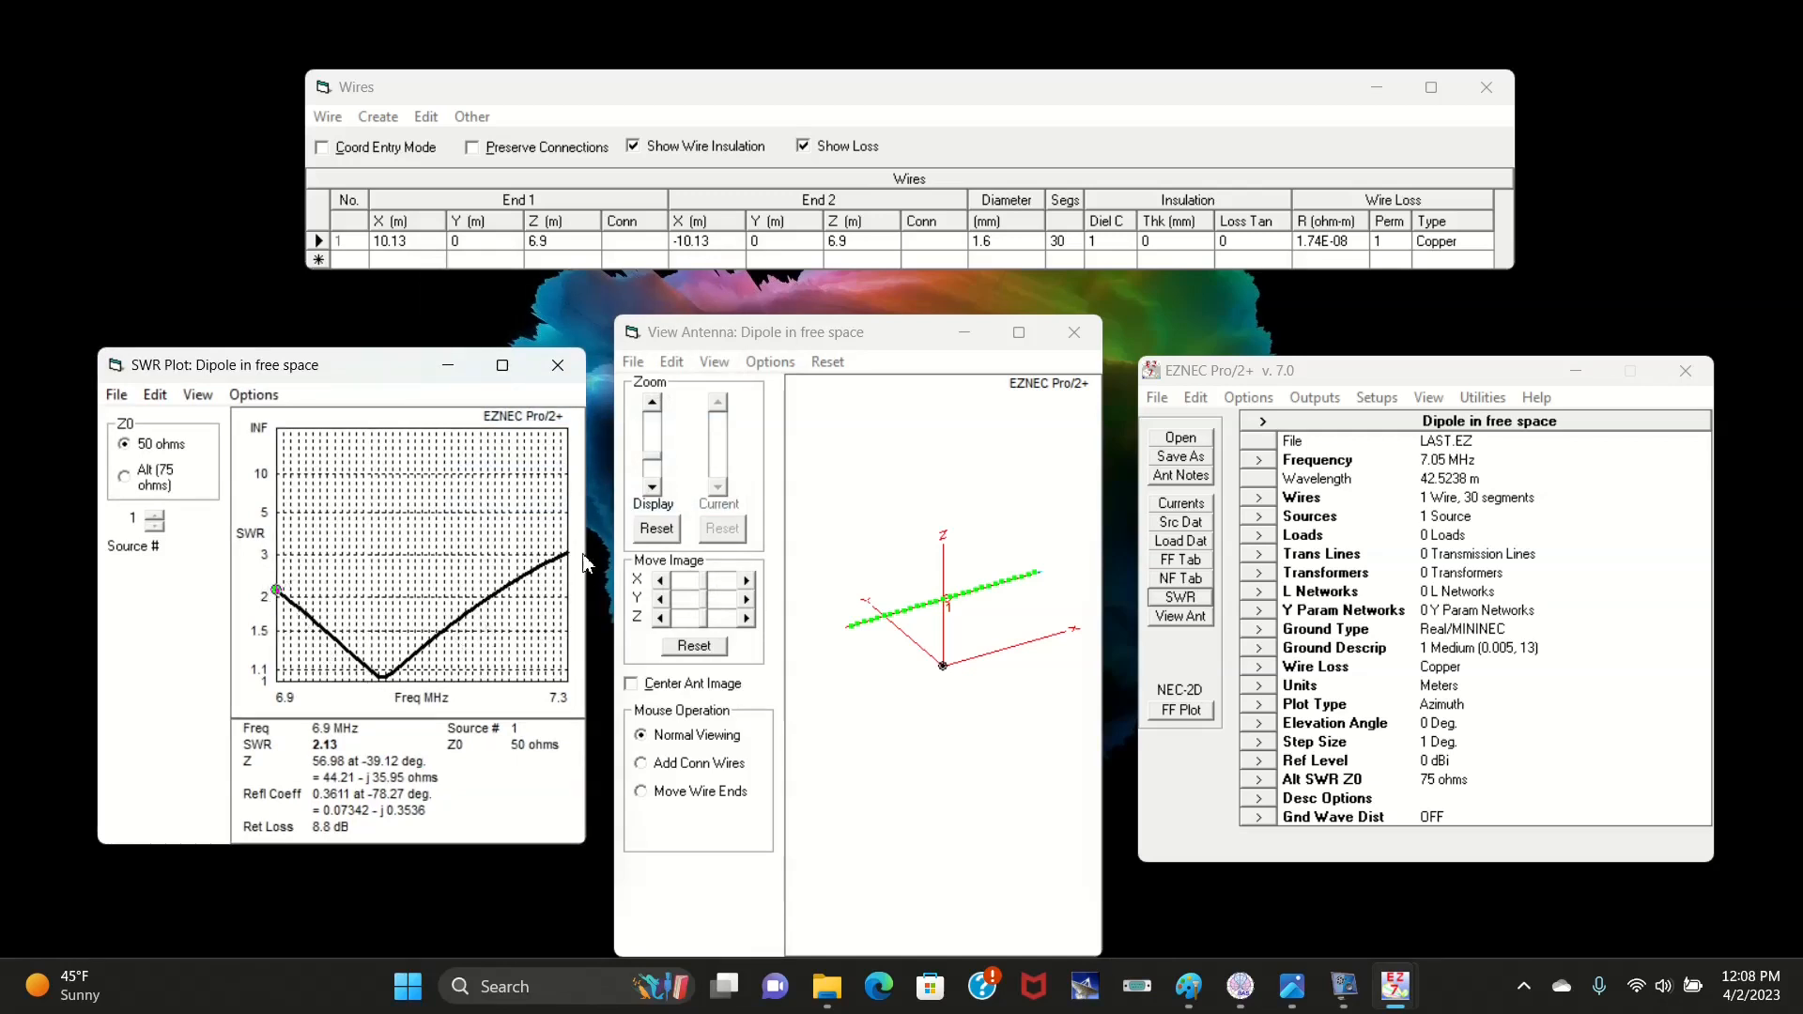
{"action": "left_click", "coordinate": [385, 678]}
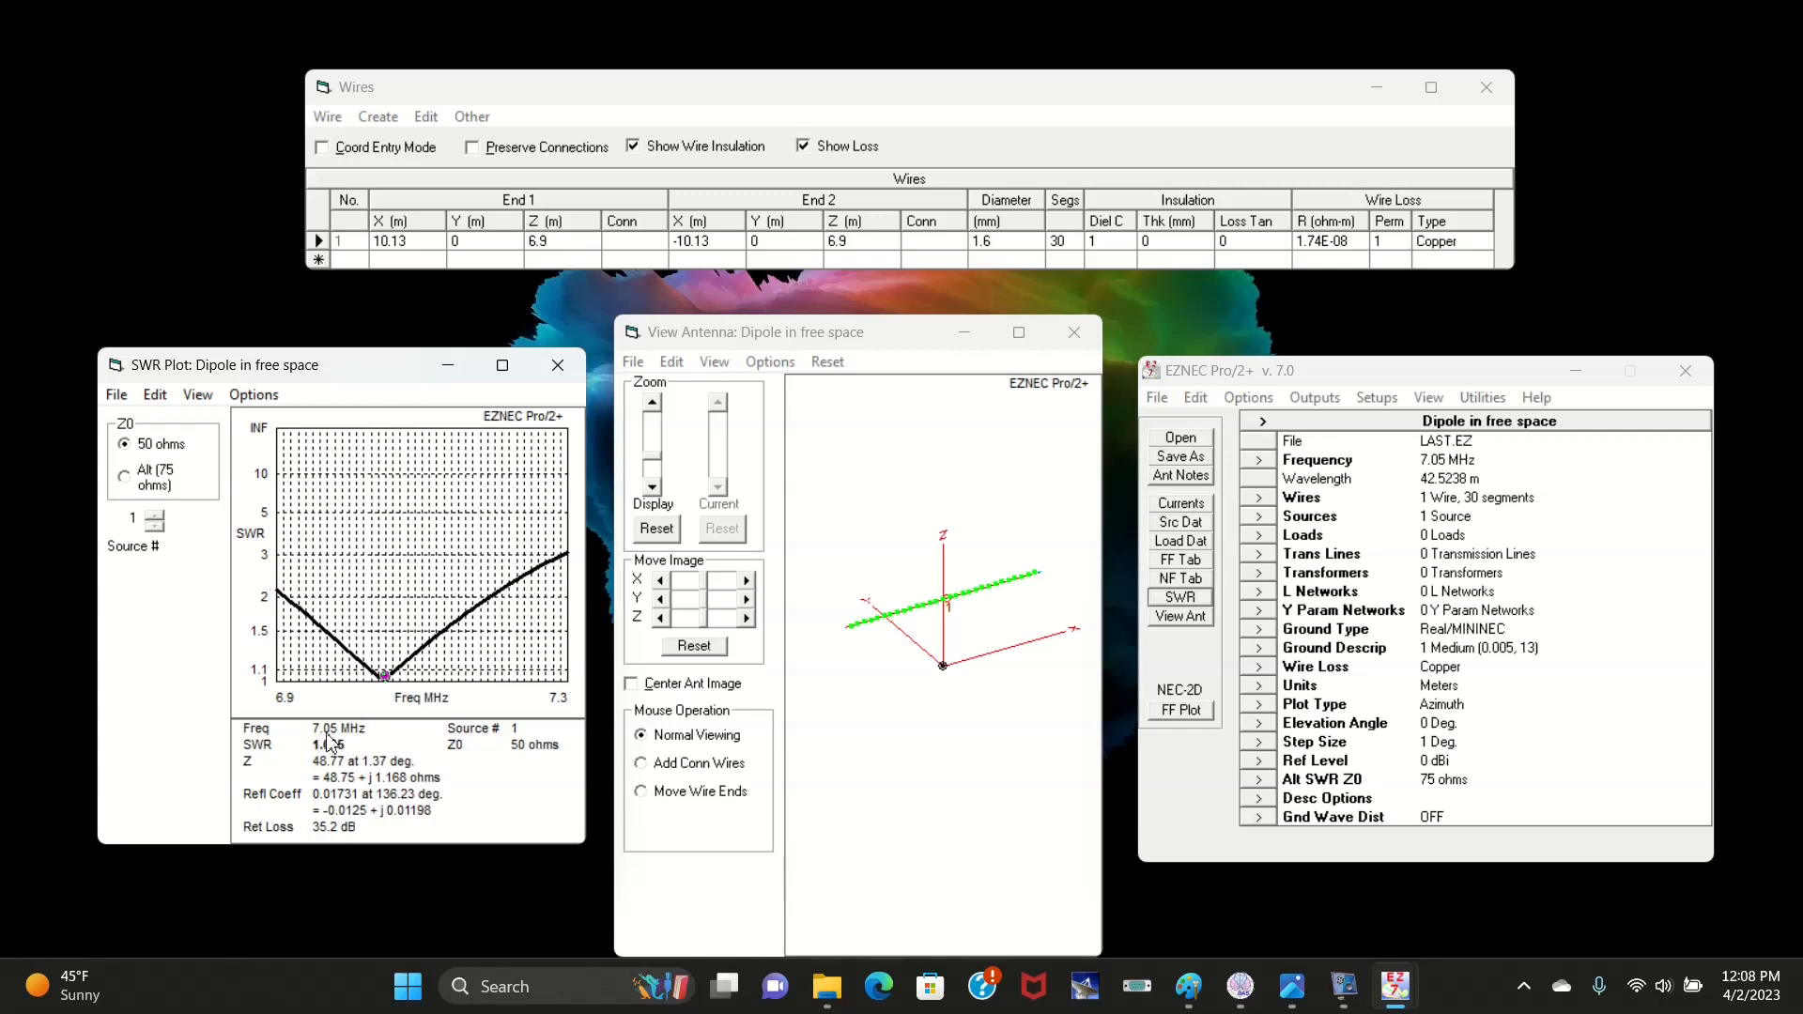